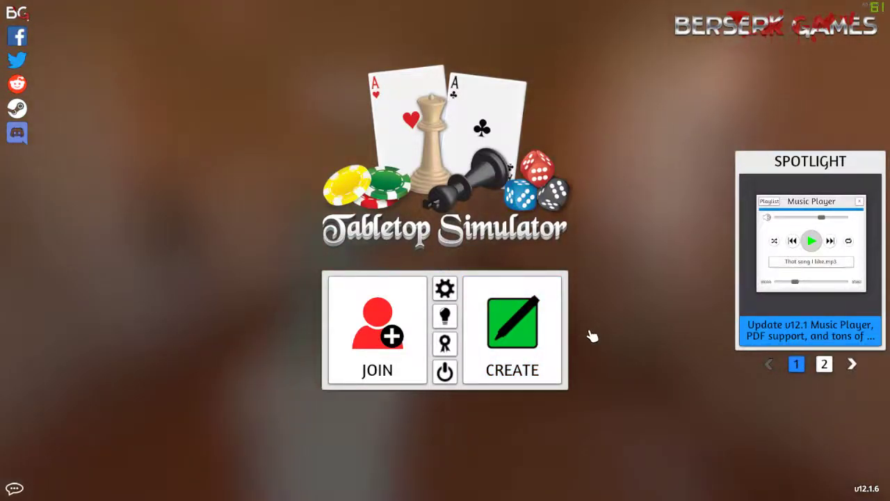
Start a singleplayer game and load the Cards game
click(536, 339)
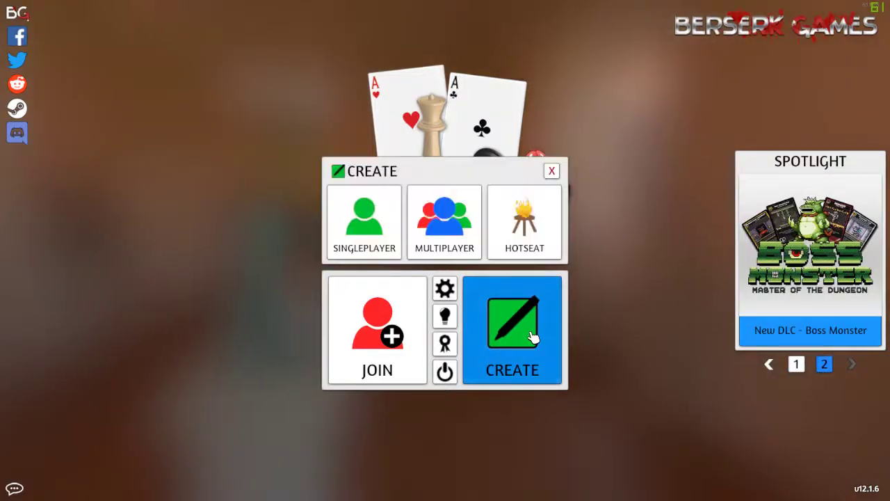
click(364, 221)
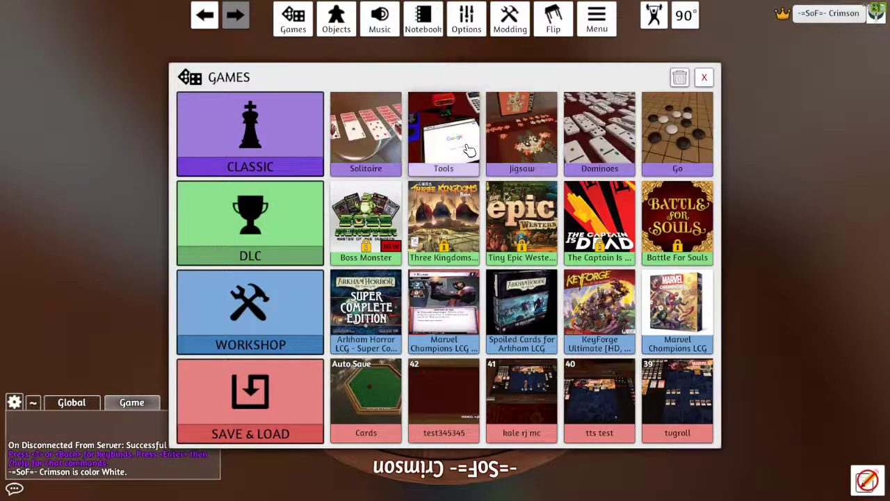
click(515, 131)
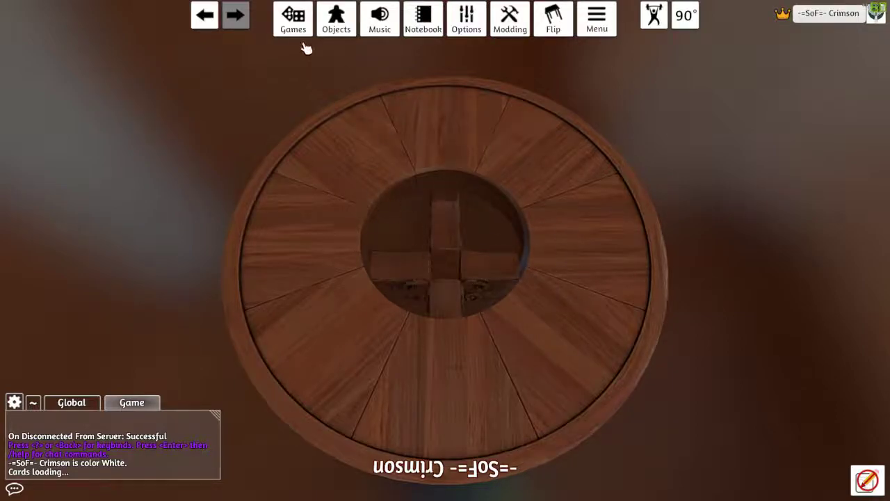
Replace the round table with the red rectangular table
mouse_move(336, 21)
click(354, 61)
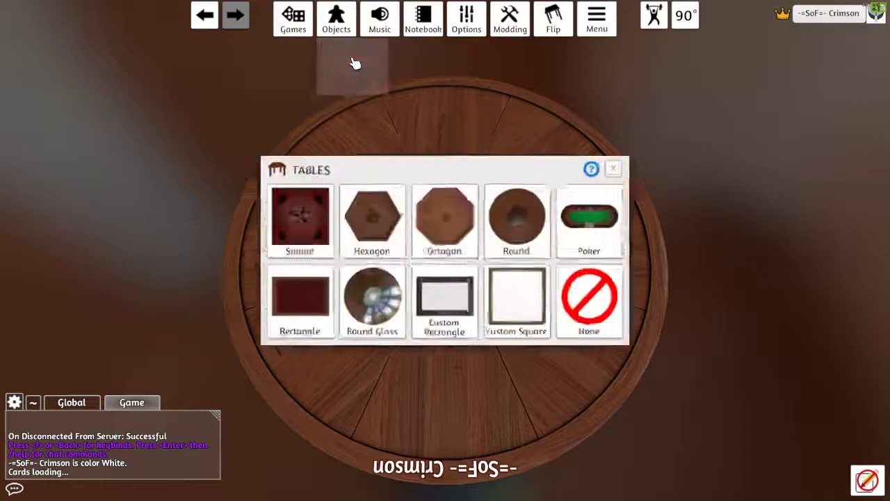
click(291, 309)
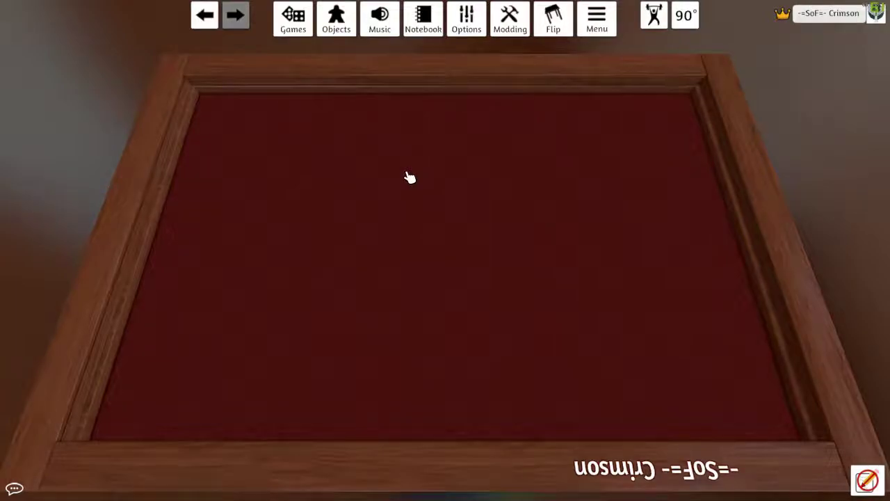
Add a Custom Card and upload Klaw 1.PNG to the cloud as its face
mouse_move(336, 21)
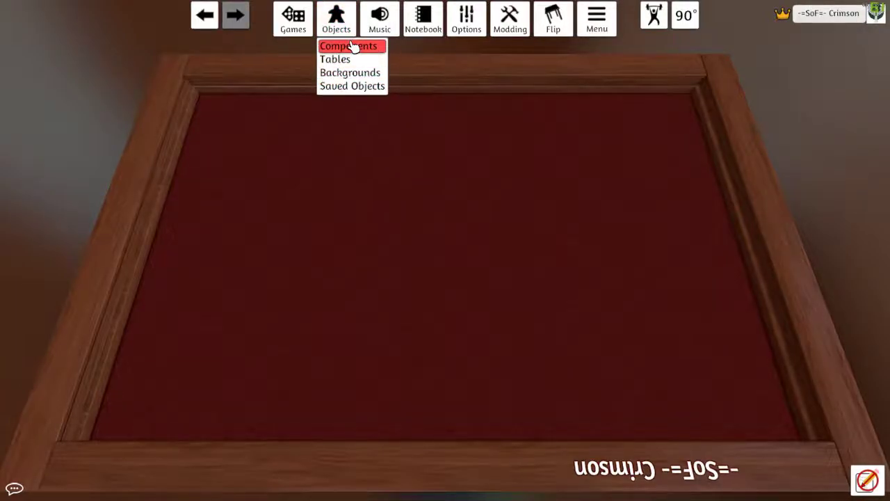
click(351, 46)
click(763, 129)
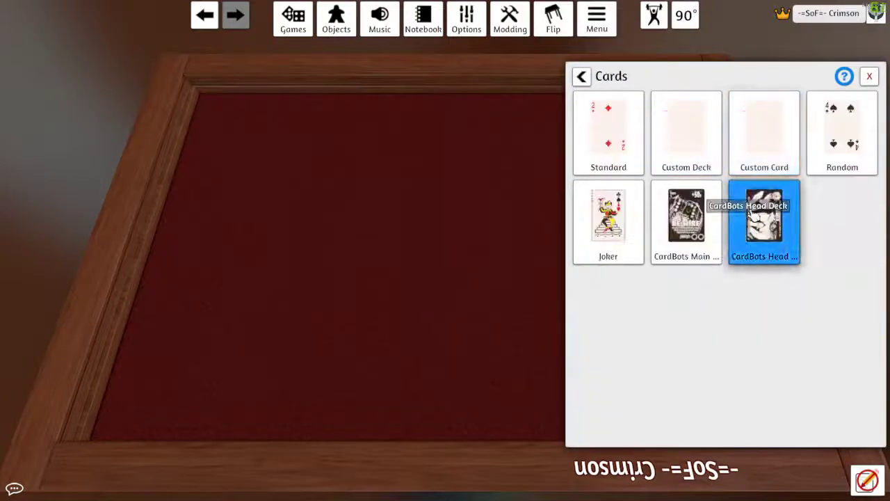
click(766, 135)
click(525, 130)
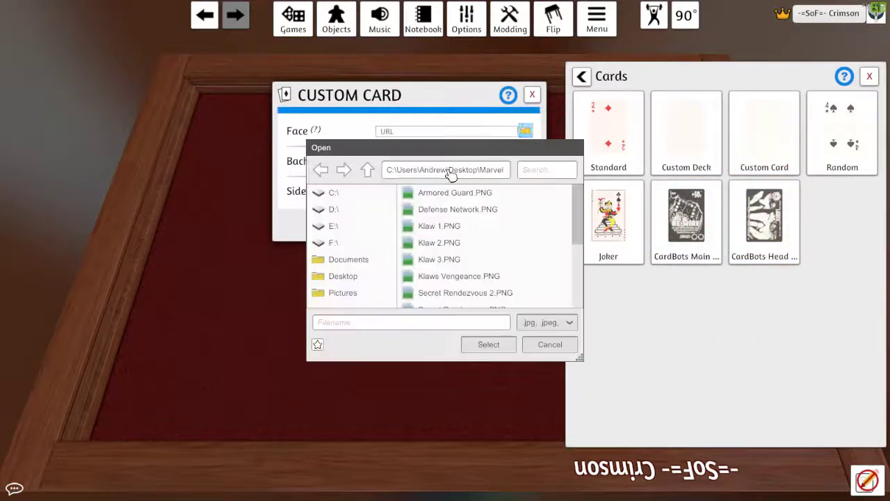
click(439, 226)
click(443, 227)
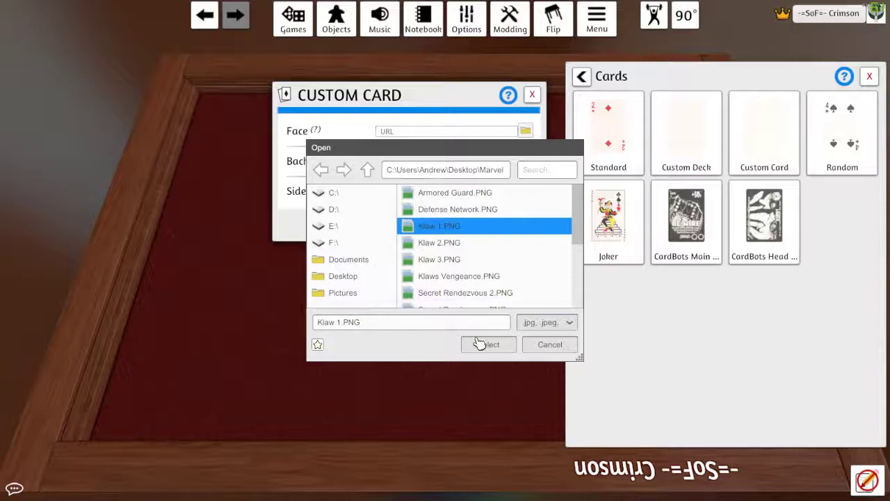
click(488, 344)
click(397, 268)
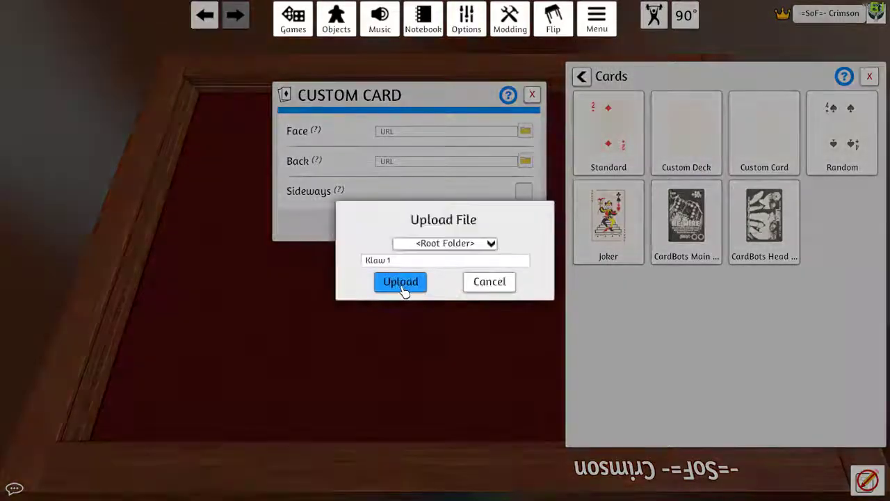
click(401, 280)
Upload the yellow back image as the card back and import the card
click(525, 160)
scroll(476, 298, down, 5)
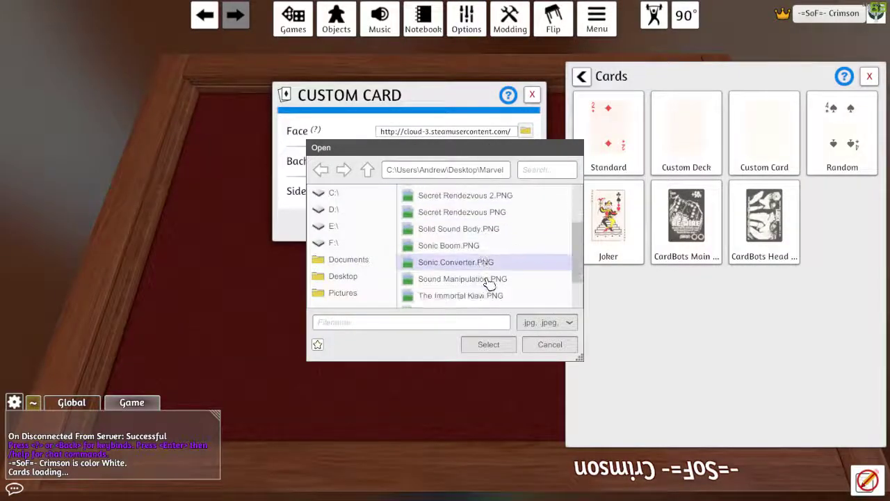
click(476, 297)
click(480, 344)
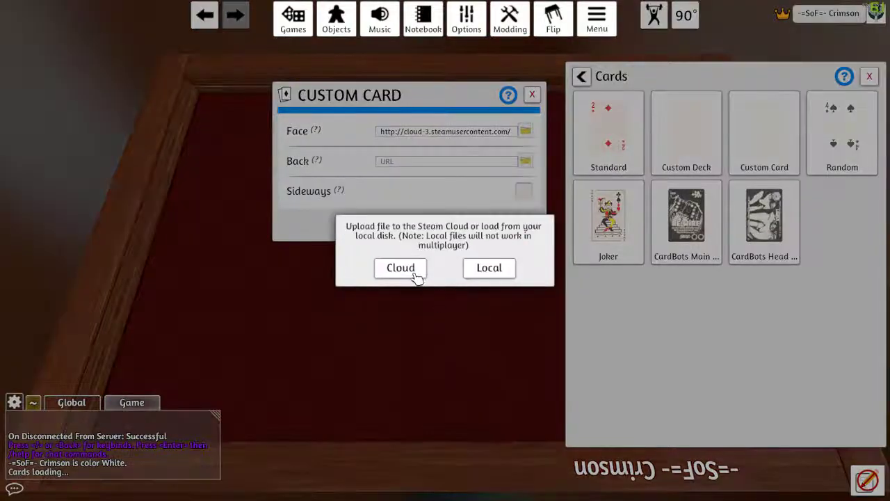
click(416, 274)
click(414, 278)
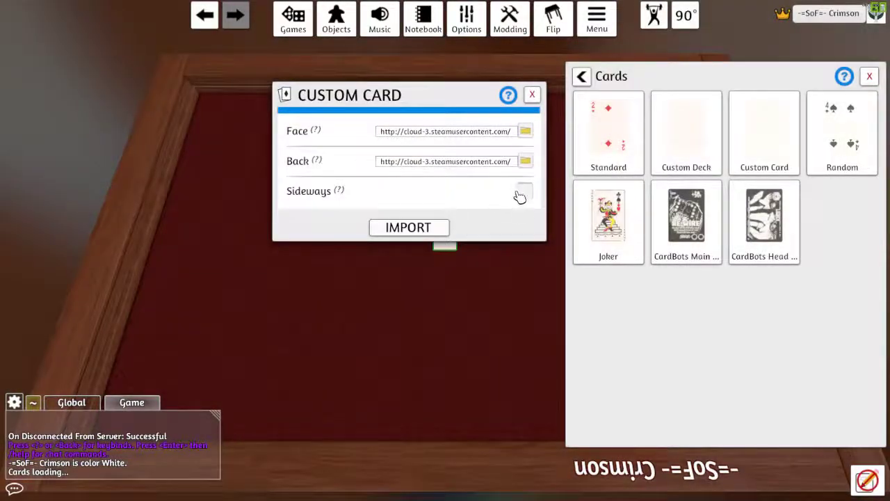
click(441, 228)
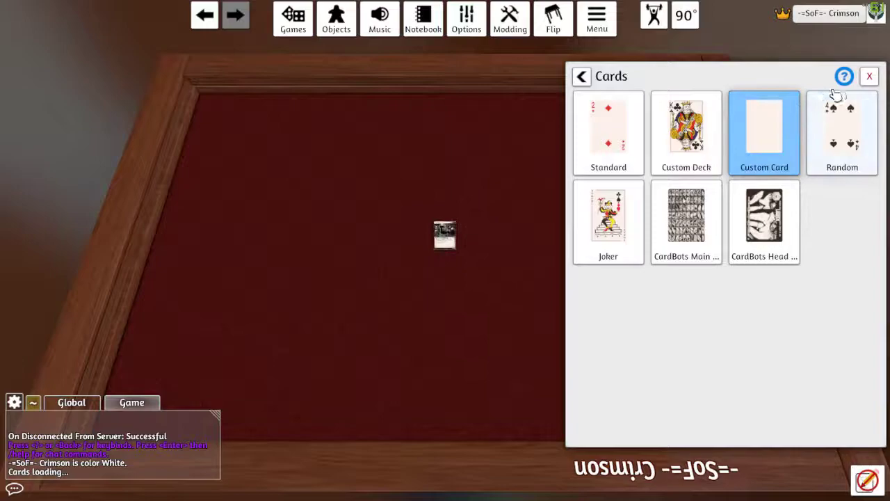
Paste copies of the card across the table and box-select them all
click(870, 76)
drag(445, 234, 370, 182)
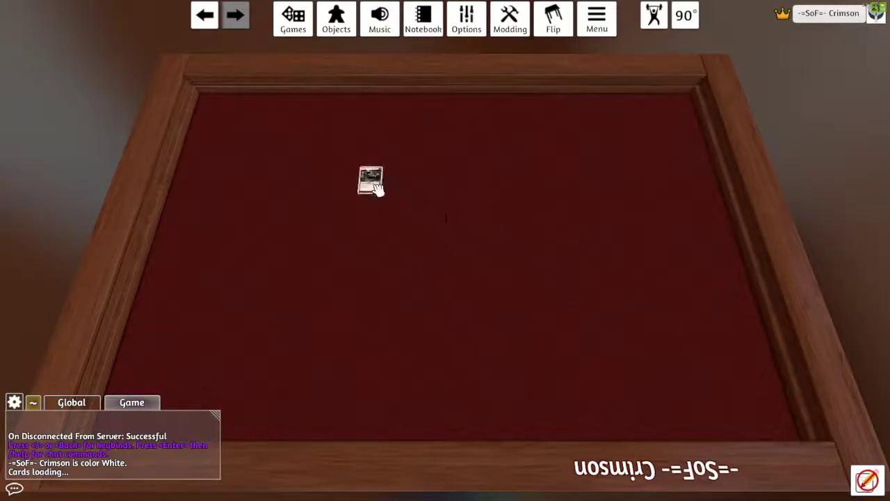
key(ctrl+v)
key(ctrl+v)
key(ctrl+v)
key(ctrl+v)
key(ctrl+v)
key(ctrl+v)
key(ctrl+v)
key(ctrl+v)
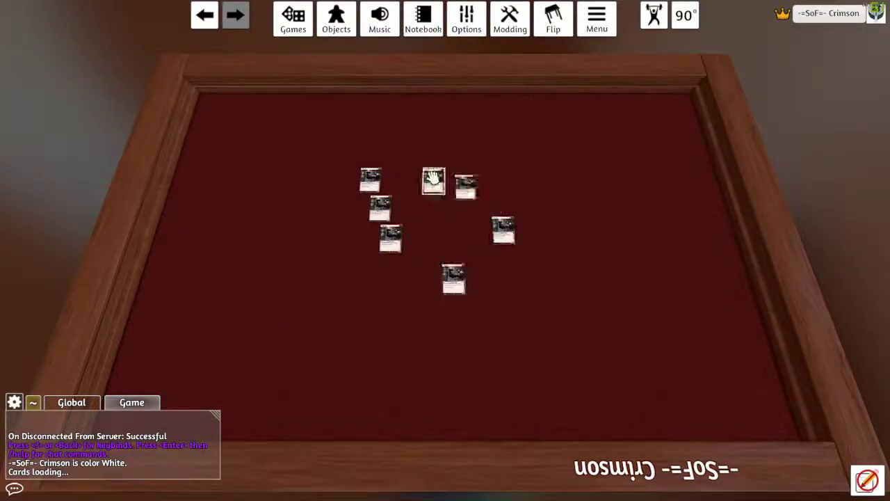
key(ctrl+v)
key(ctrl+v)
key(ctrl+v)
key(ctrl+v)
key(ctrl+v)
key(ctrl+v)
key(ctrl+v)
key(ctrl+v)
key(ctrl+v)
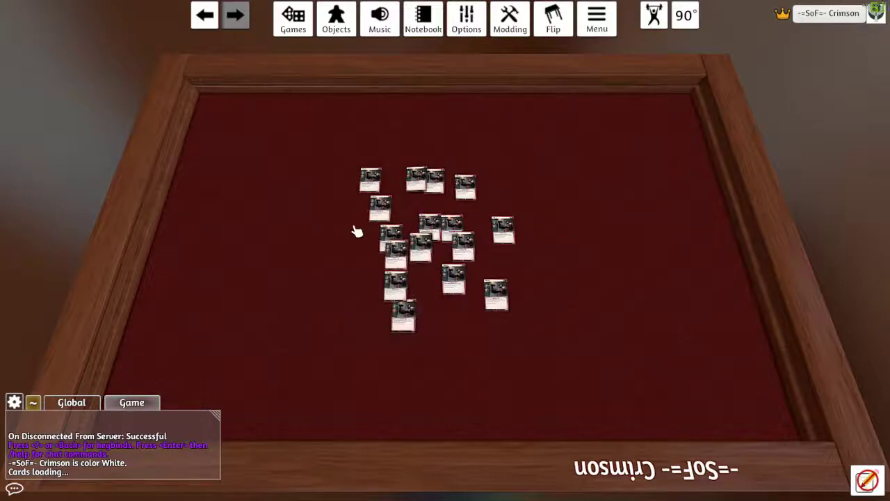
drag(308, 143, 443, 209)
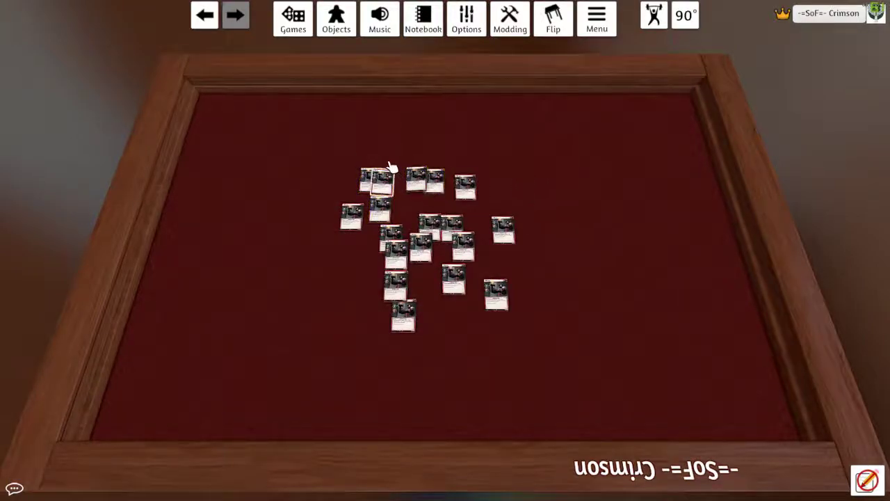
drag(320, 139, 610, 390)
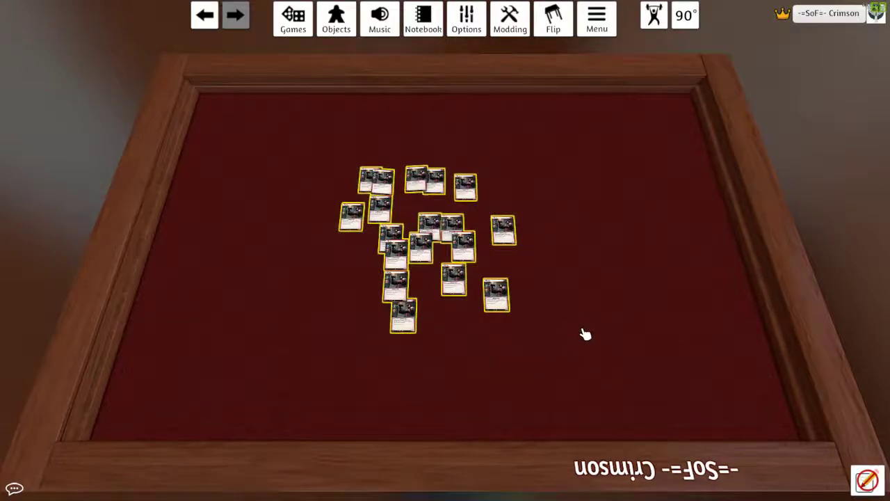
Group the selected cards into a deck and place a Bag from Components > Tools
key(g)
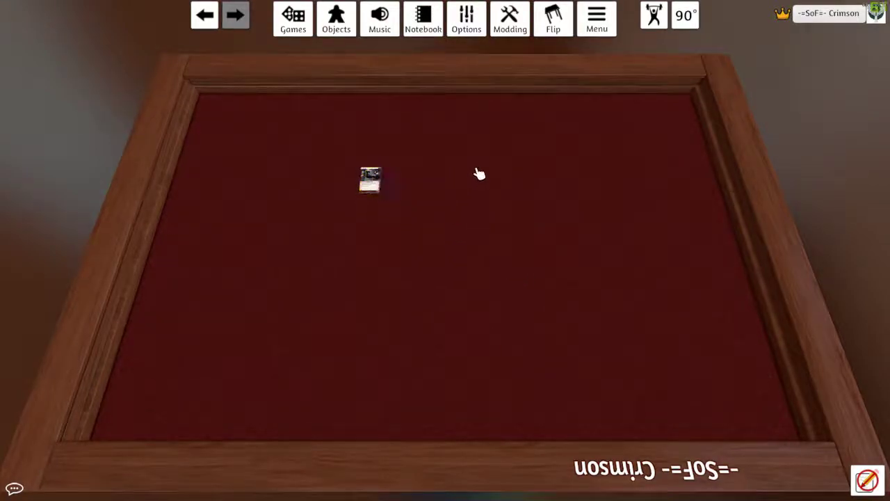
right_click(479, 169)
mouse_move(336, 21)
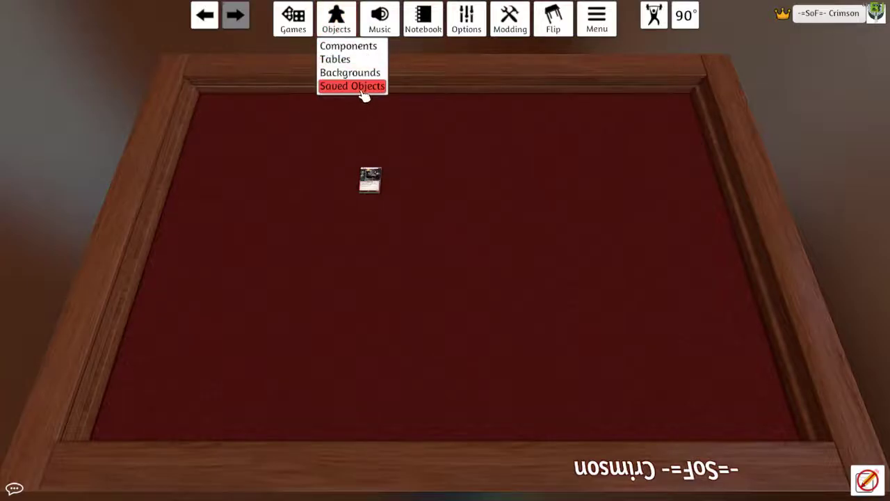
click(350, 46)
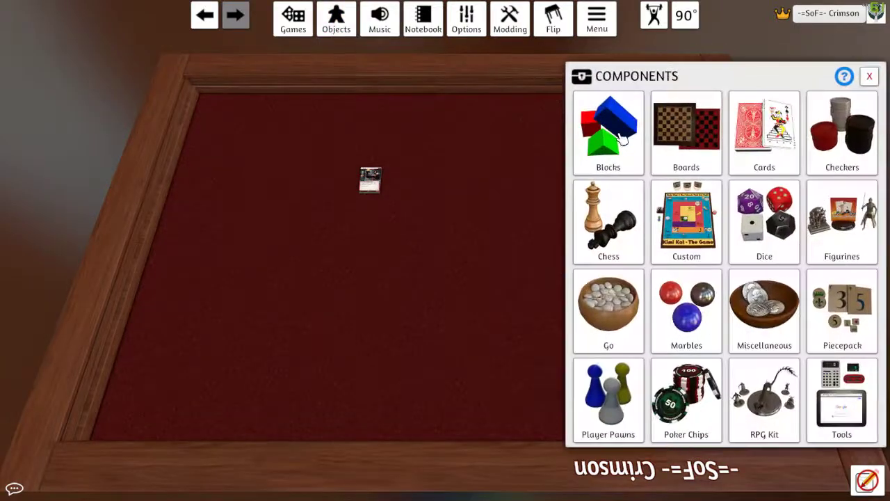
click(838, 396)
click(765, 215)
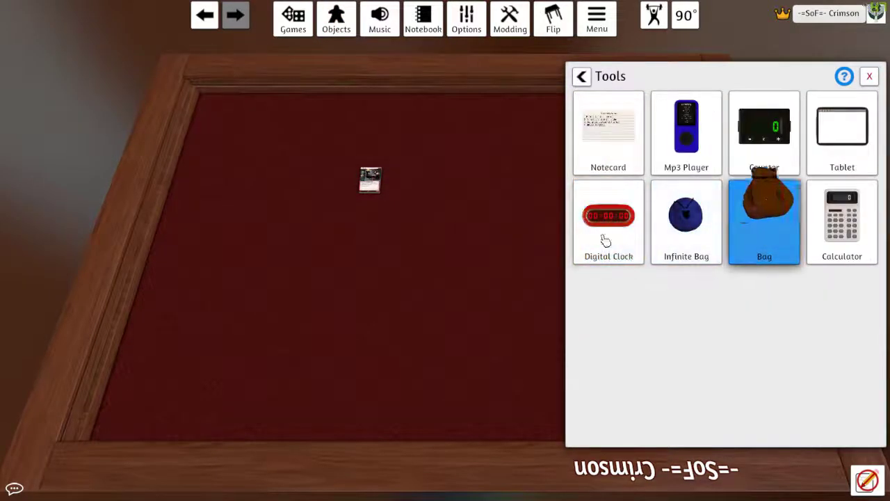
click(870, 77)
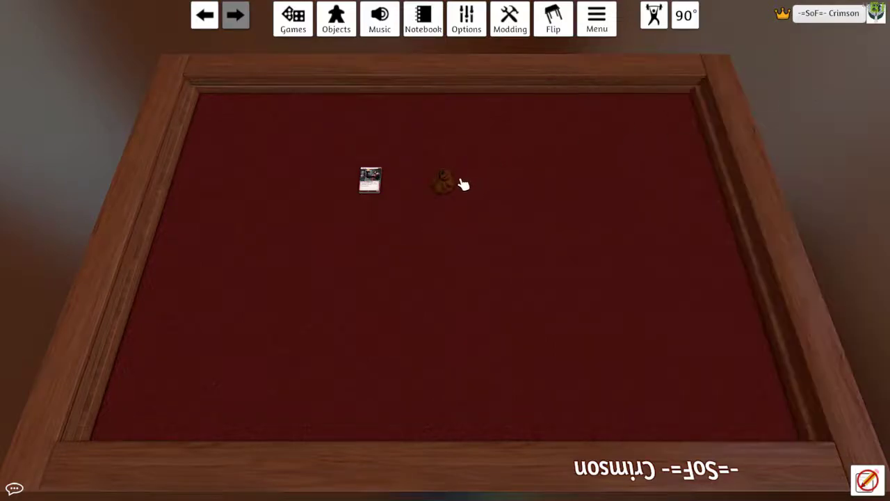
Tint the bag green, name it Klaw Finished, and drop the 18-card deck into it
right_click(460, 182)
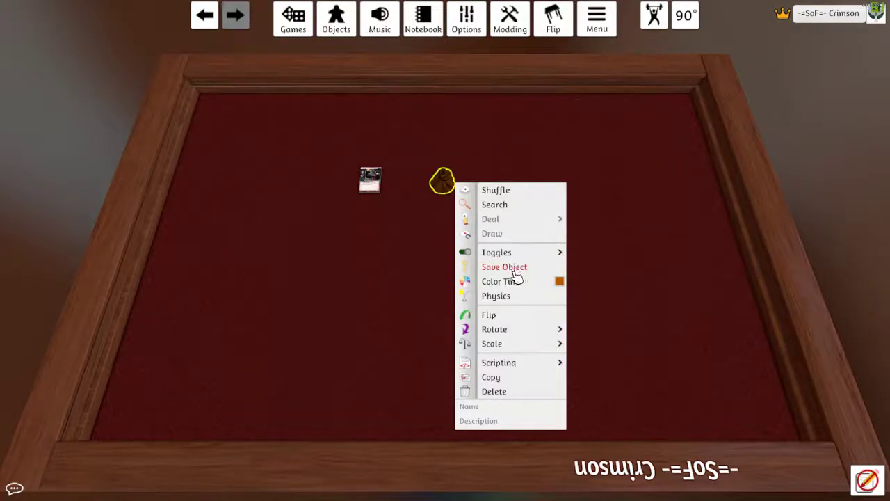
click(559, 280)
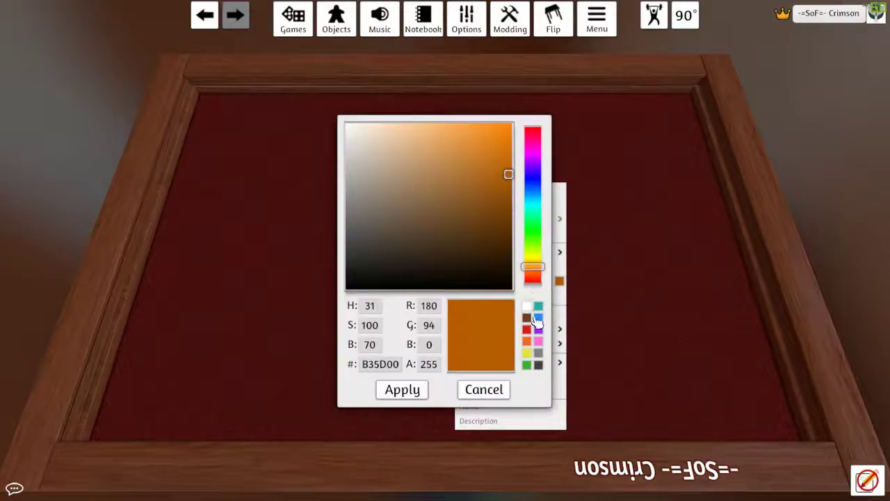
click(527, 364)
click(414, 390)
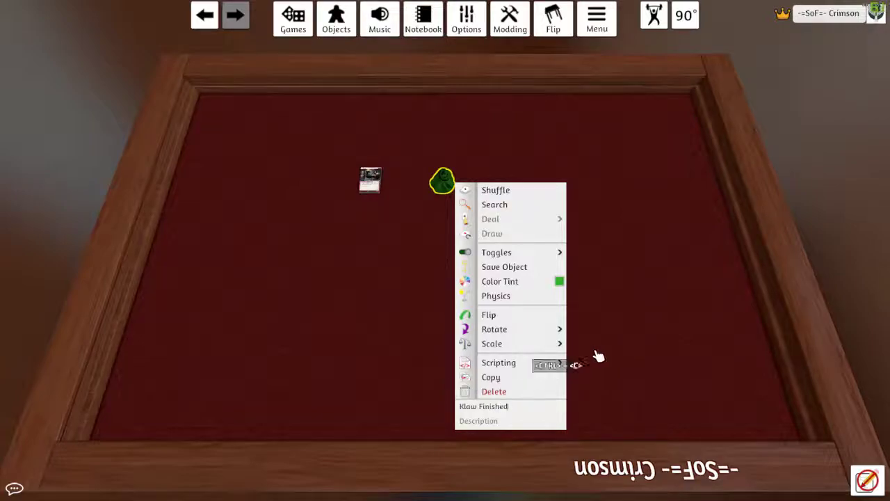
click(636, 303)
drag(373, 181, 243, 123)
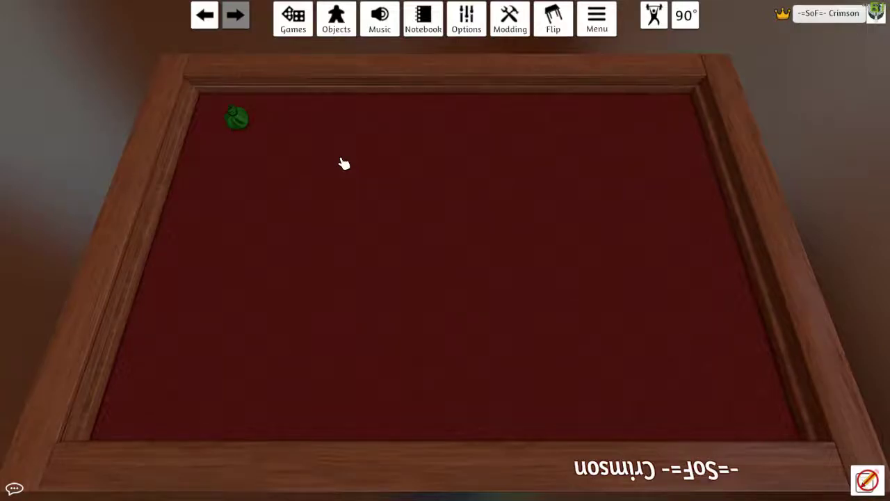
Open Workshop Upload and enter the title 'TTS TEST MOD CRIMSON', pasting it as the description too
click(511, 23)
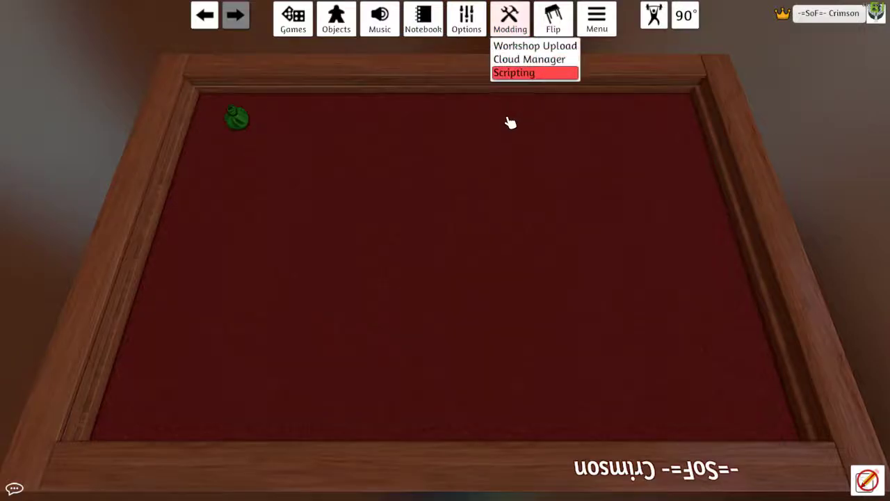
click(527, 47)
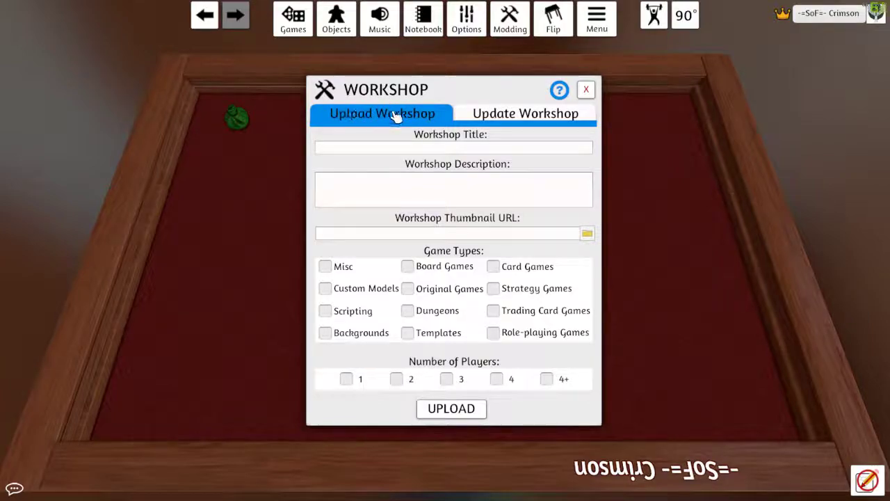
click(494, 117)
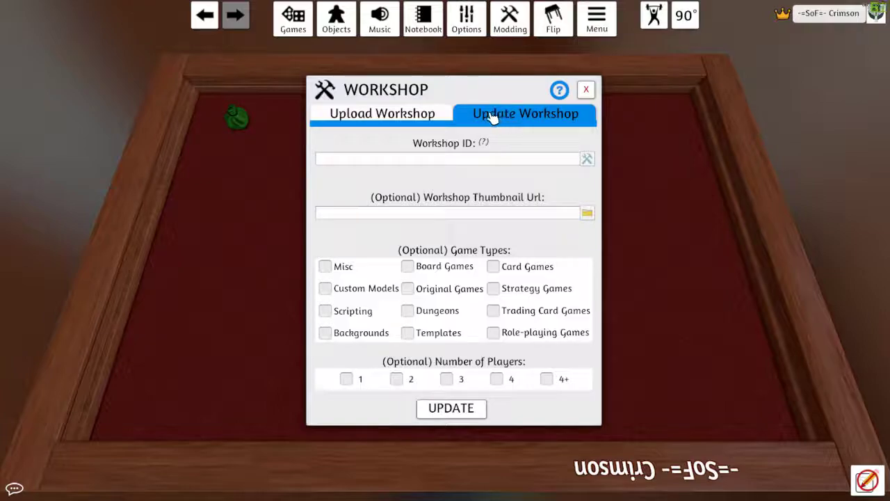
click(416, 115)
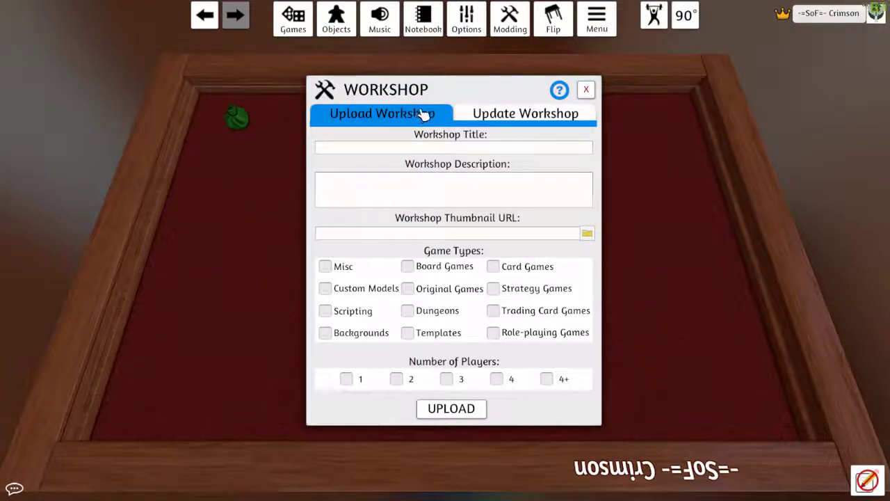
click(423, 148)
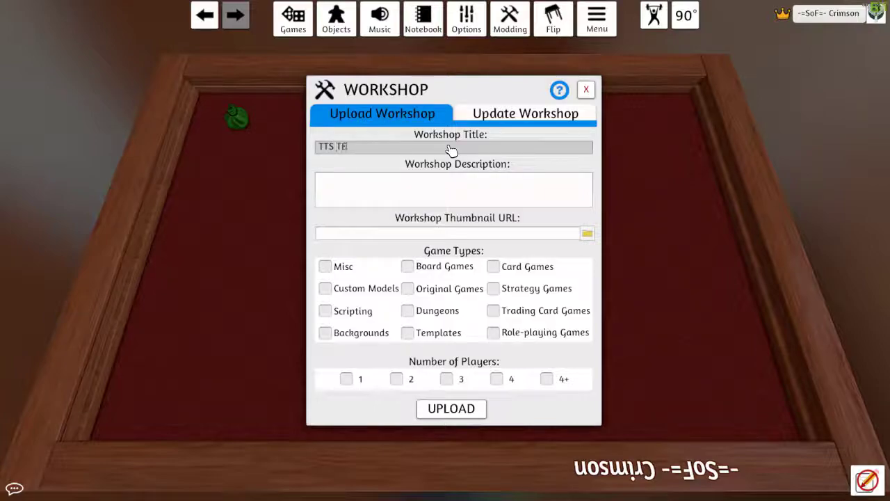
text(TTS TEST MOD CRIMSON)
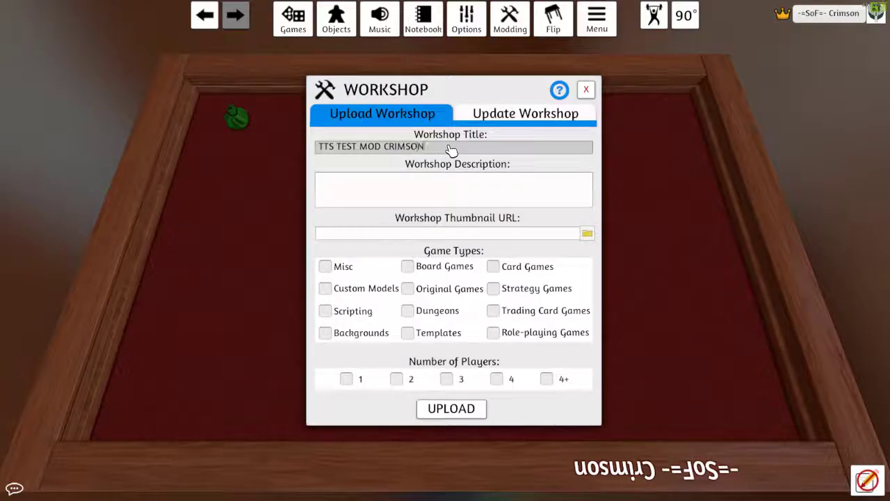
drag(441, 153, 317, 151)
key(ctrl+c)
click(377, 177)
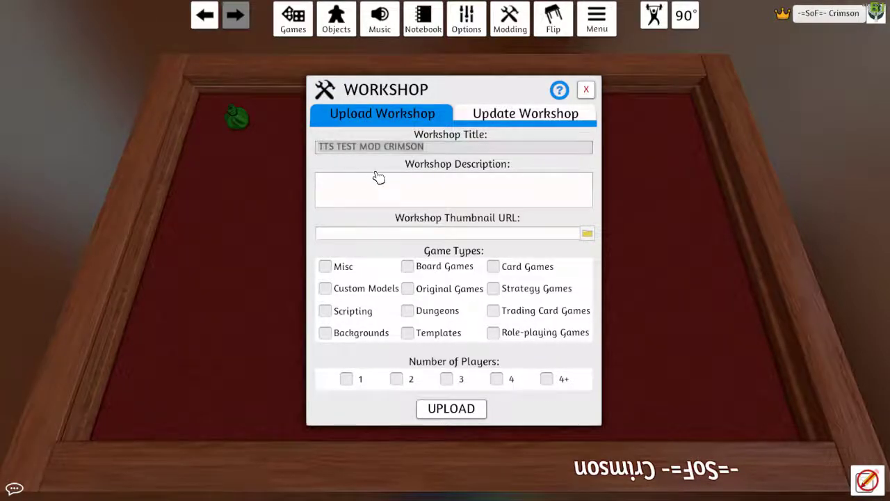
key(ctrl+v)
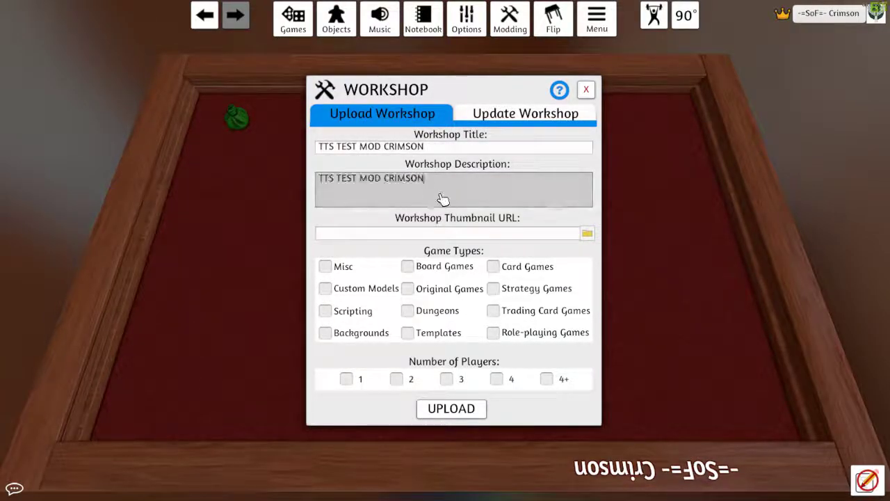
Set yellow back.png as the mod thumbnail via cloud upload
click(587, 235)
scroll(509, 287, down, 5)
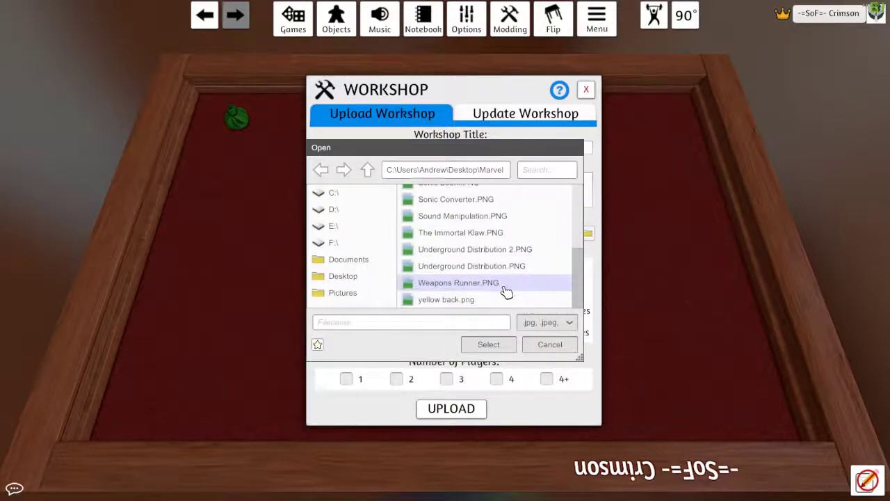
click(437, 292)
click(437, 299)
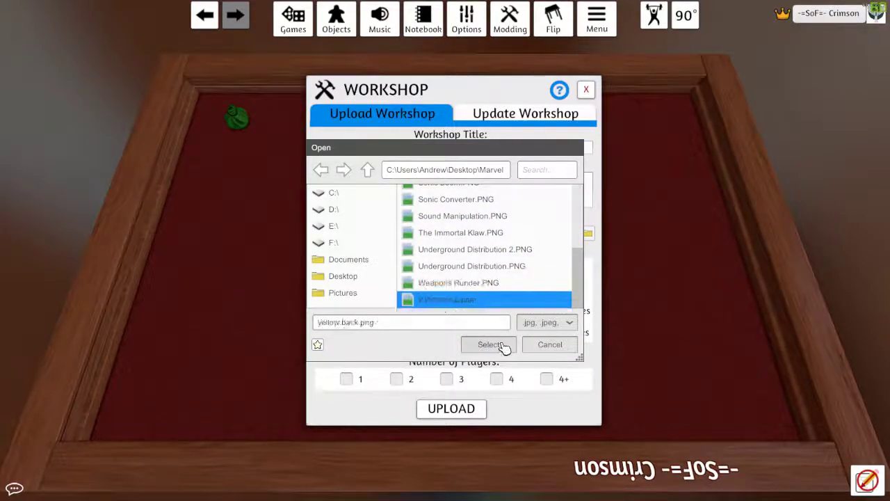
click(489, 345)
click(406, 269)
click(394, 281)
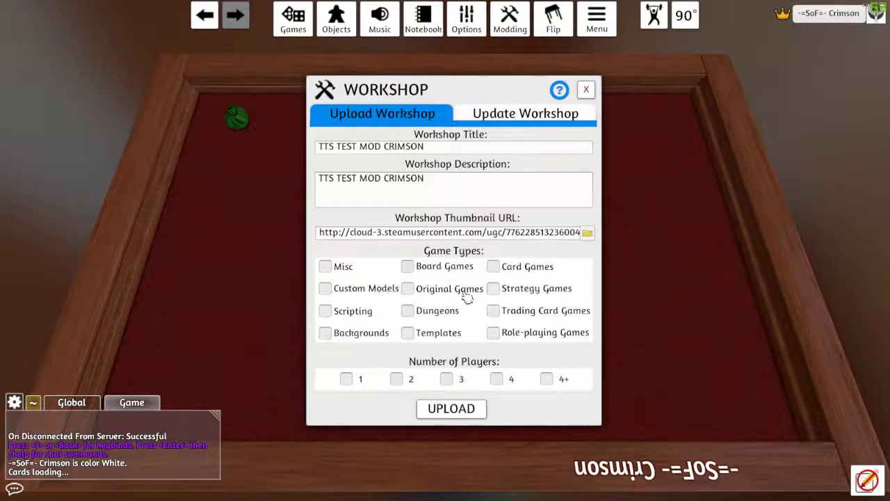
Tag the mod as Card Games for 4+ players and upload it
click(493, 265)
click(546, 379)
click(465, 411)
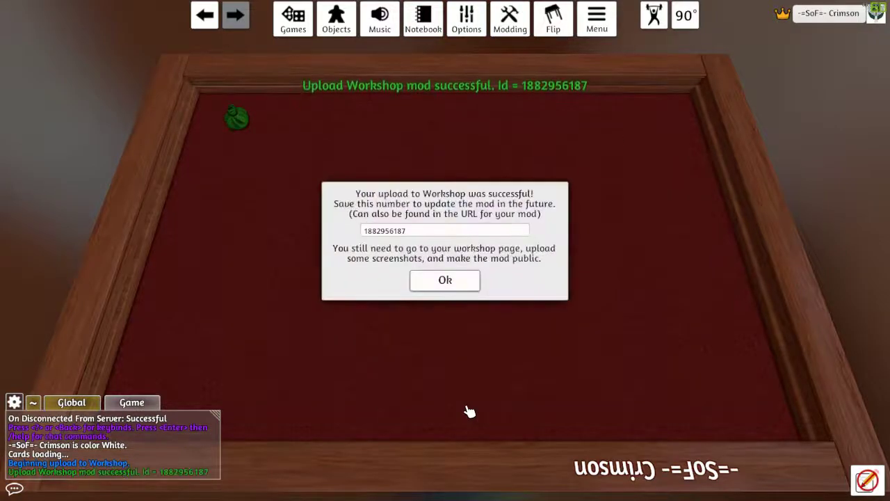
Select the new Workshop ID in the success dialog, then dismiss it with Ok
click(419, 232)
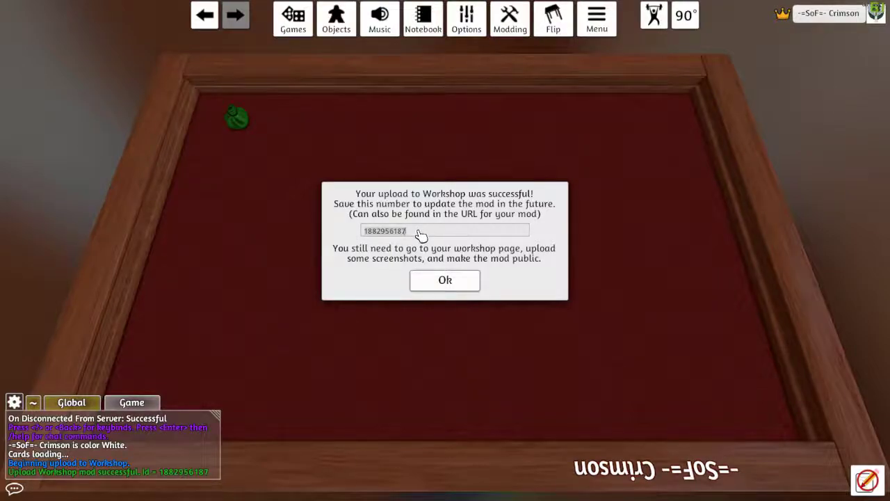
click(435, 238)
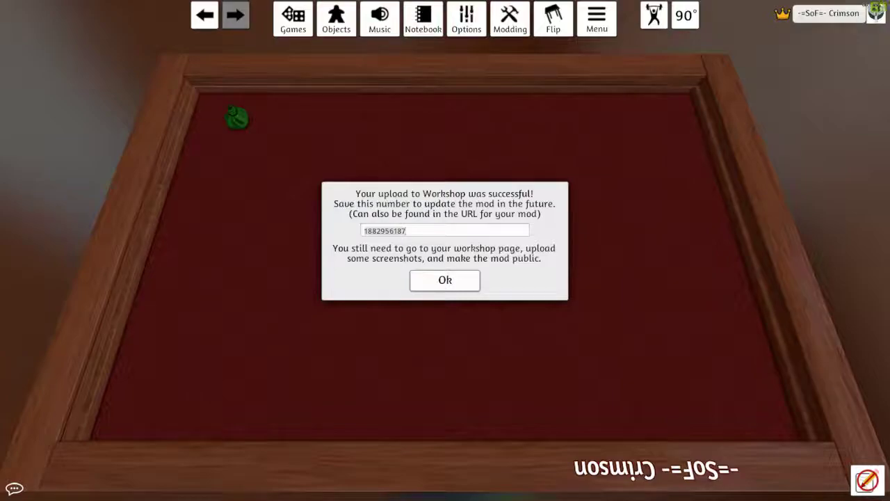
click(662, 258)
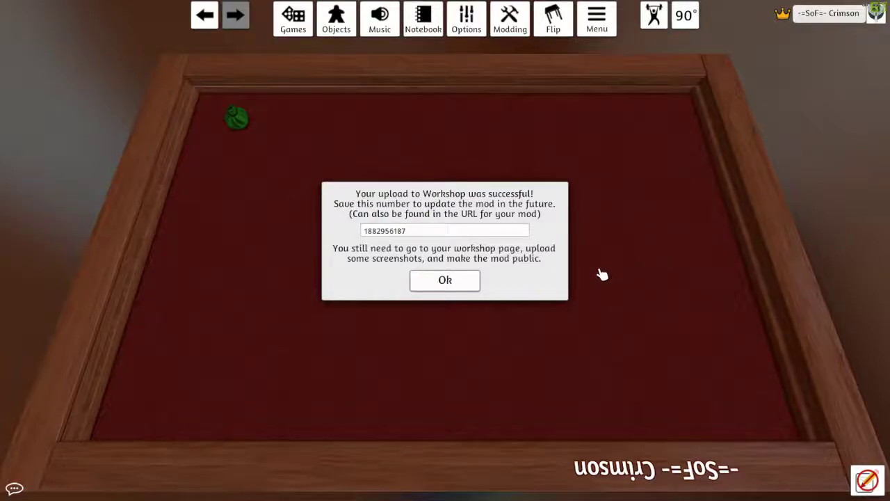
click(451, 284)
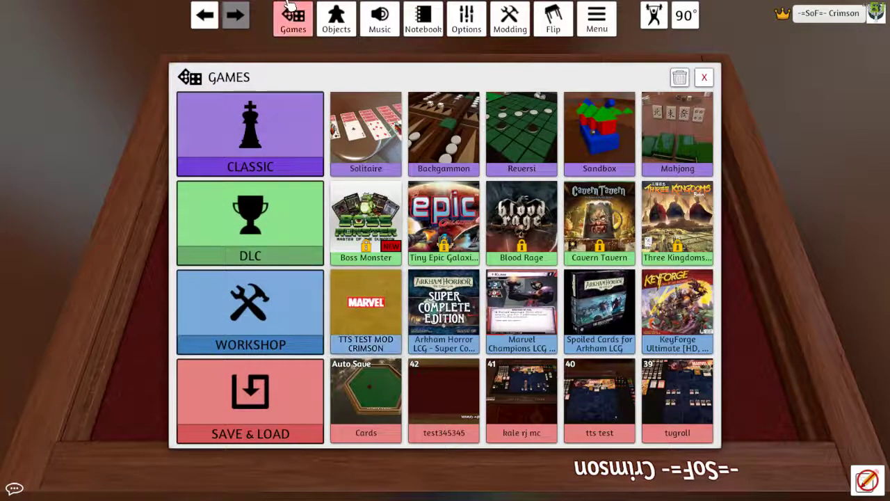
Open the options menu on the TTS TEST MOD CRIMSON tile in the Games list
mouse_move(390, 297)
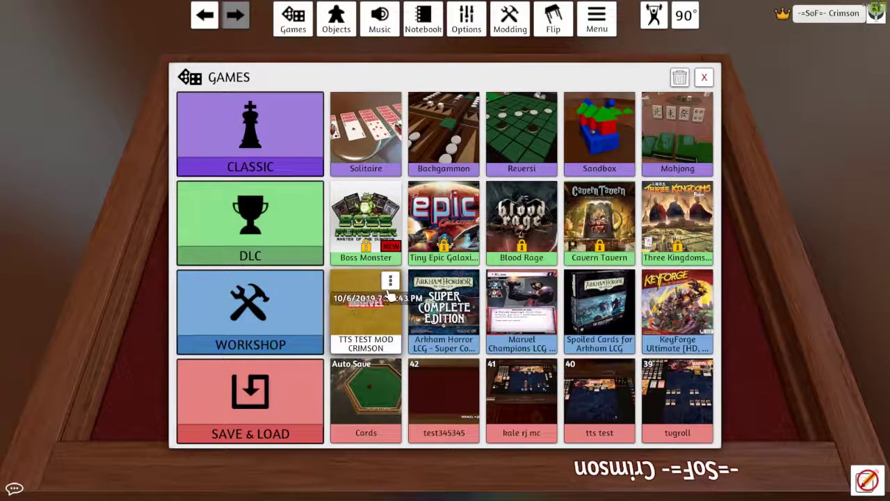
click(391, 281)
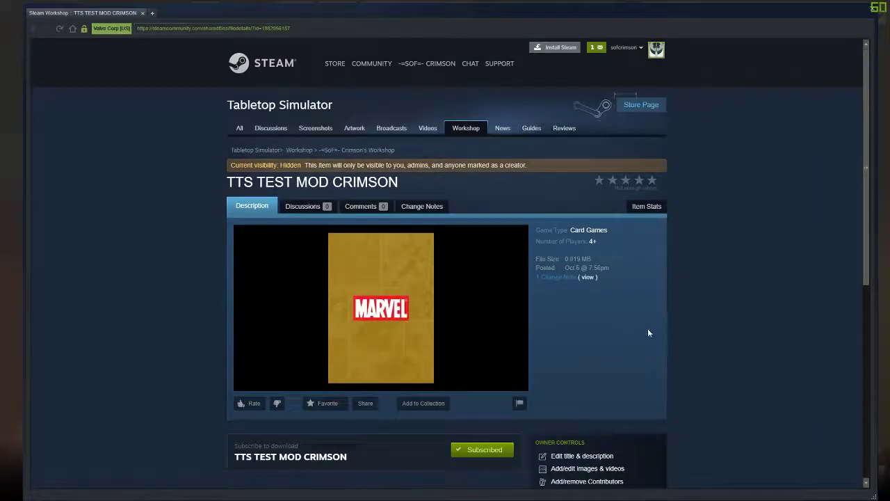
Scroll to Owner Controls on the mod's Workshop page and open the Change Visibility dropdown
scroll(671, 339, down, 2)
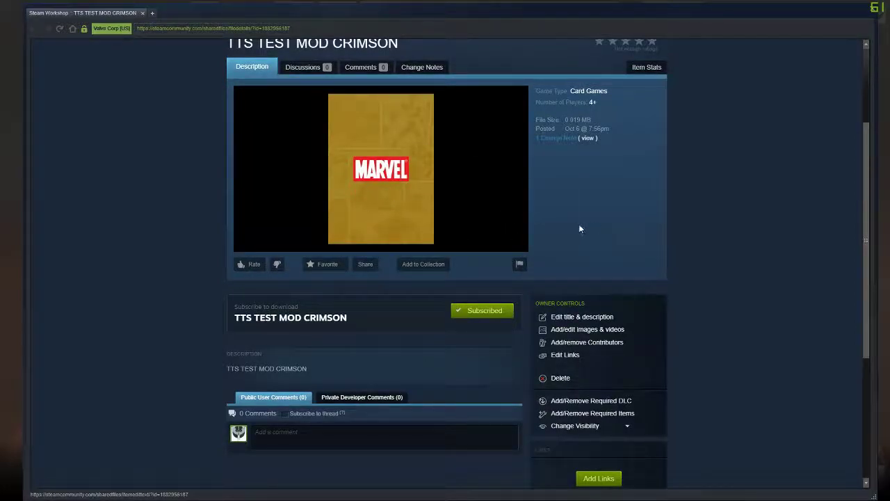
scroll(595, 242, up, 2)
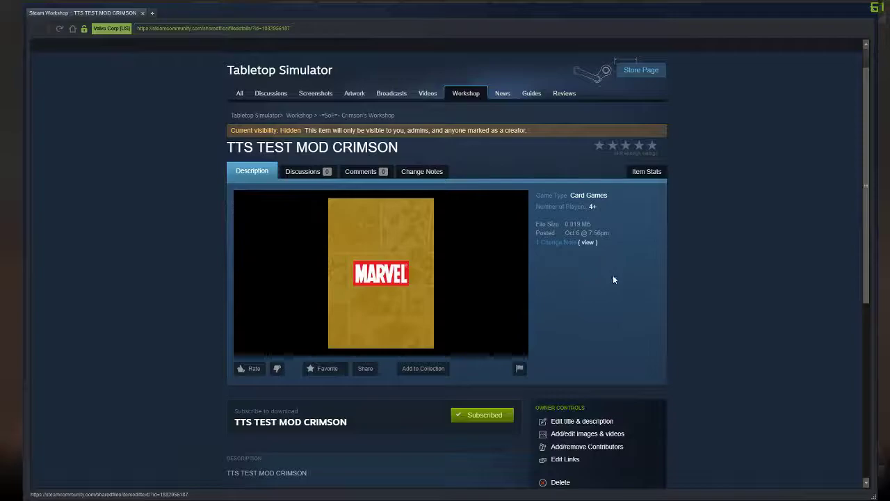
scroll(613, 279, down, 2)
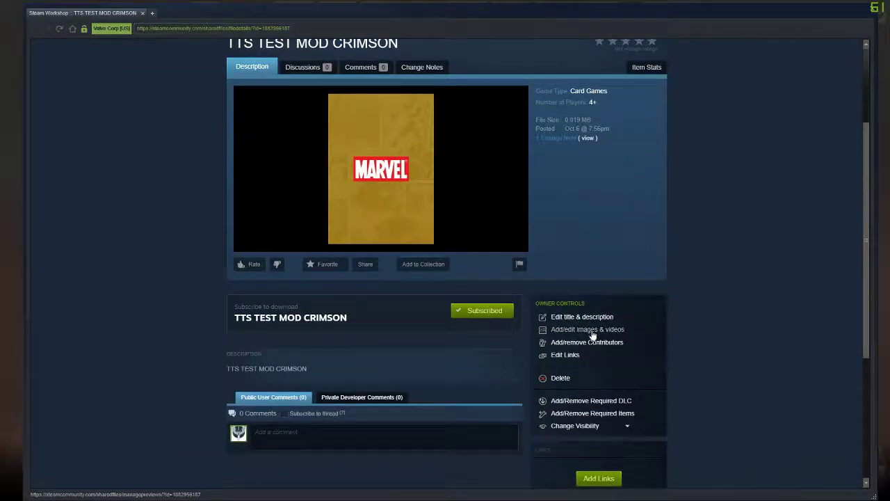
scroll(599, 409, down, 1)
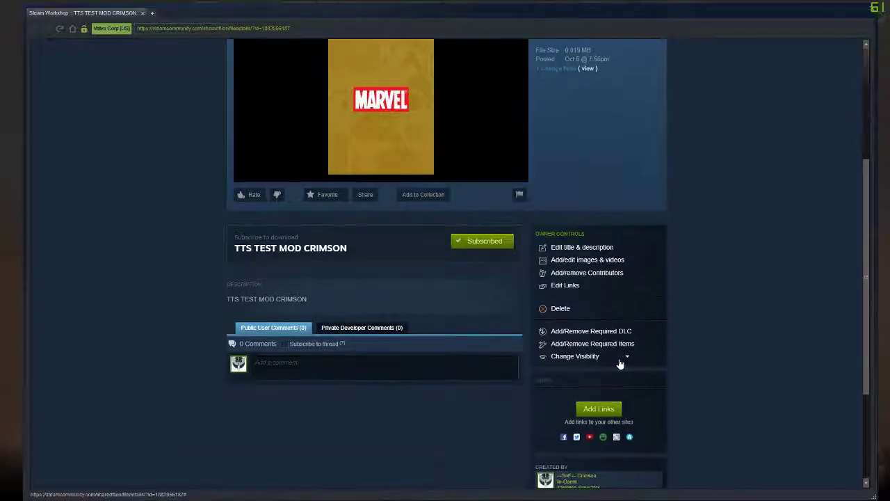
click(628, 358)
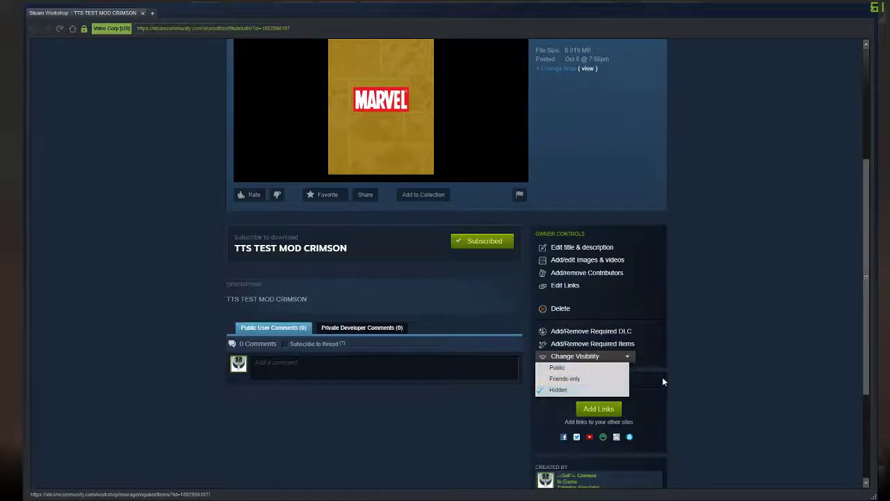
Keep visibility Hidden, then select the mod page link in the Share dialog and close it
click(568, 394)
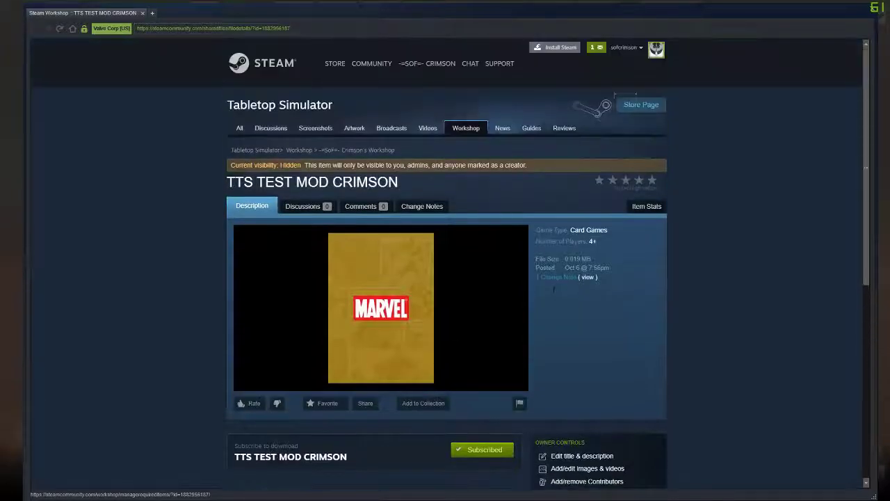
click(368, 405)
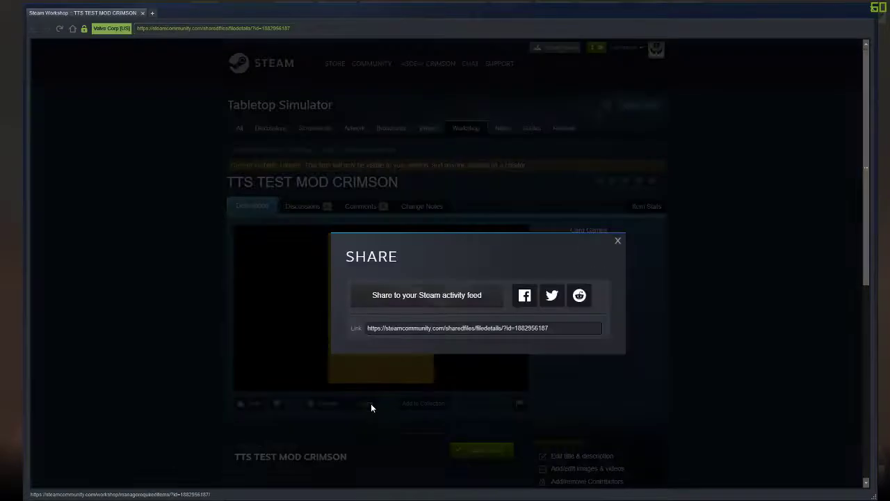
drag(549, 328, 359, 329)
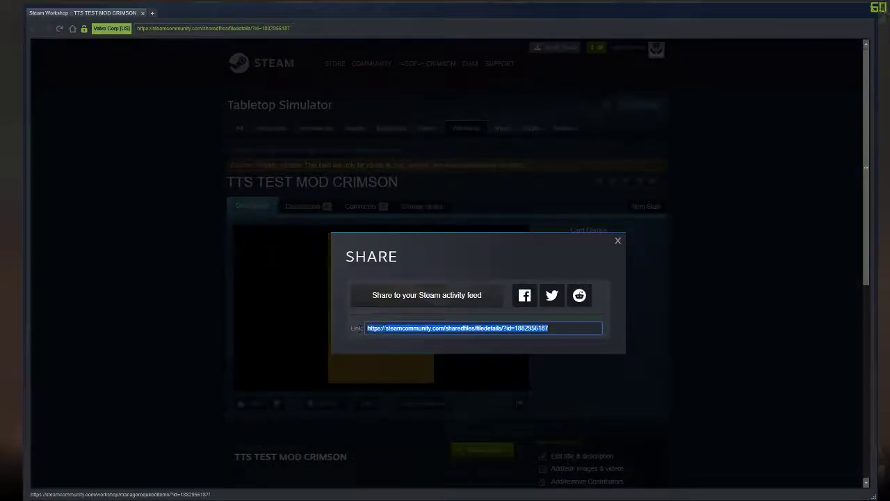
click(617, 241)
Reopen the Share dialog, select the full mod page link again and close it
scroll(612, 382, down, 3)
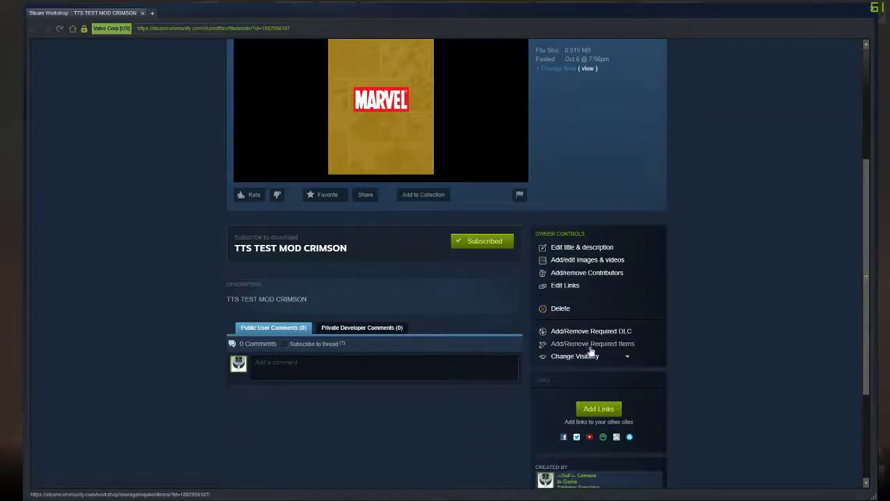
scroll(588, 348, up, 1)
scroll(652, 303, up, 1)
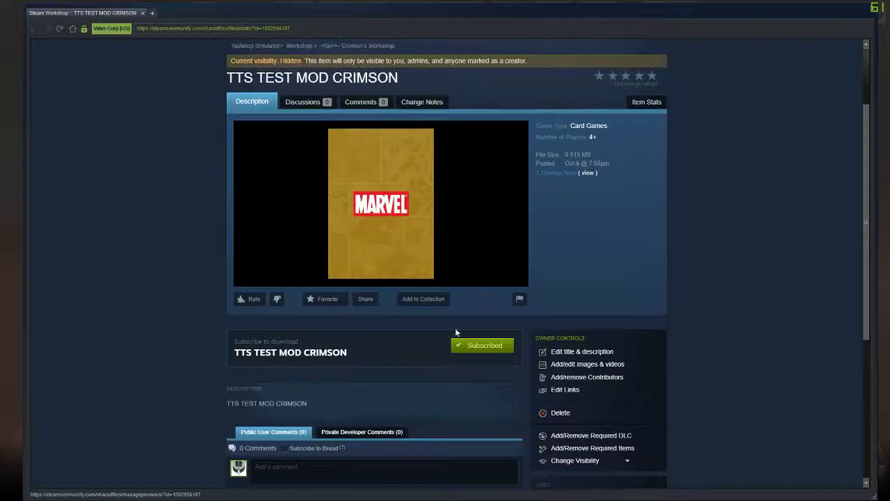
click(365, 298)
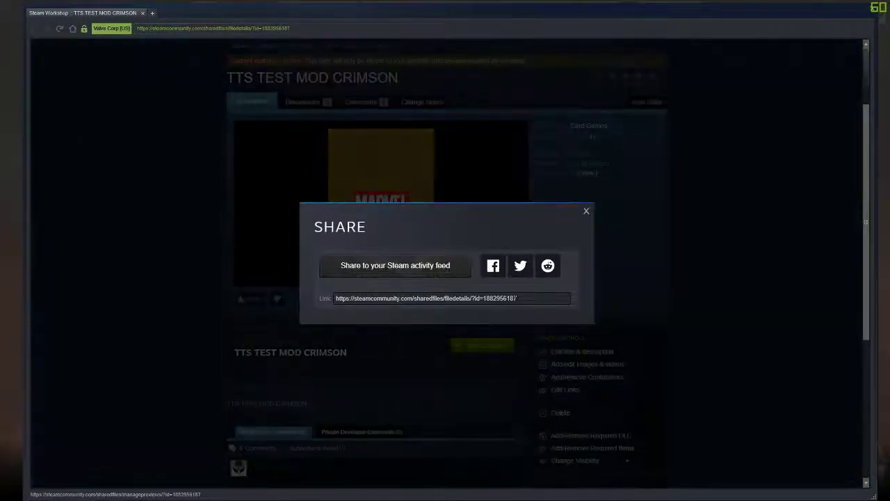
drag(518, 298, 331, 300)
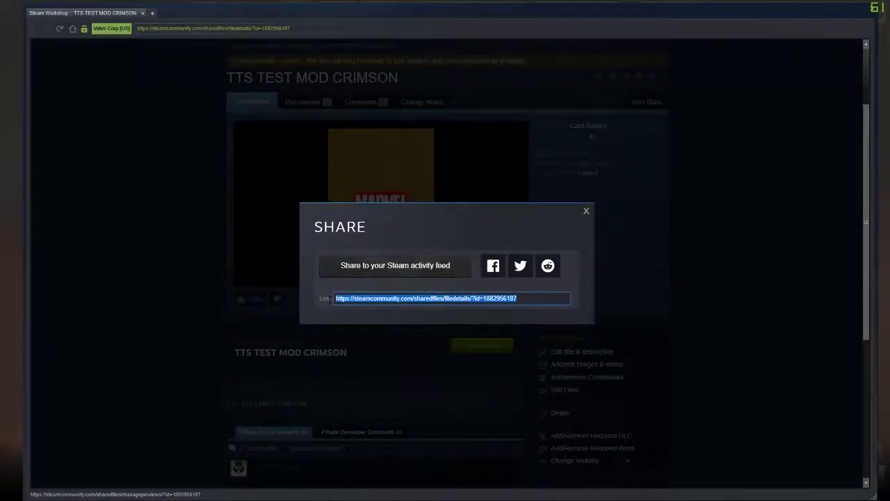
click(586, 212)
scroll(666, 310, down, 1)
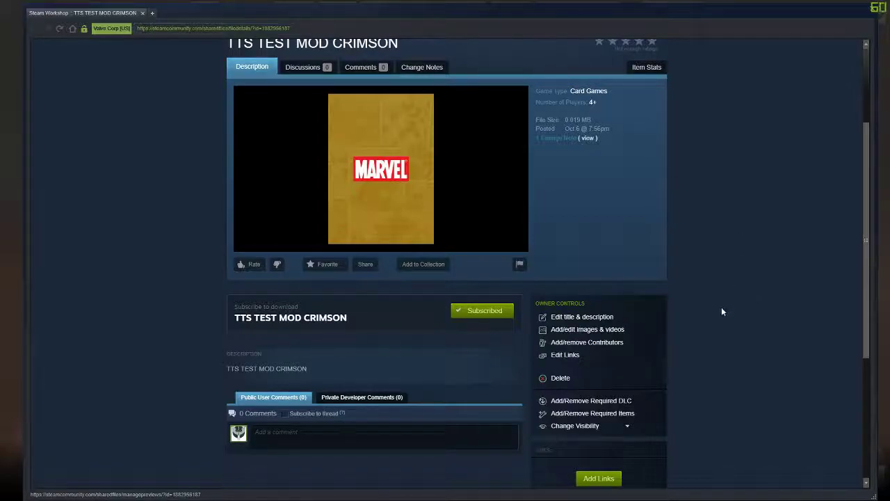
Choose Friends-only in the Change Visibility dropdown, then reopen it to check the setting
scroll(722, 312, up, 2)
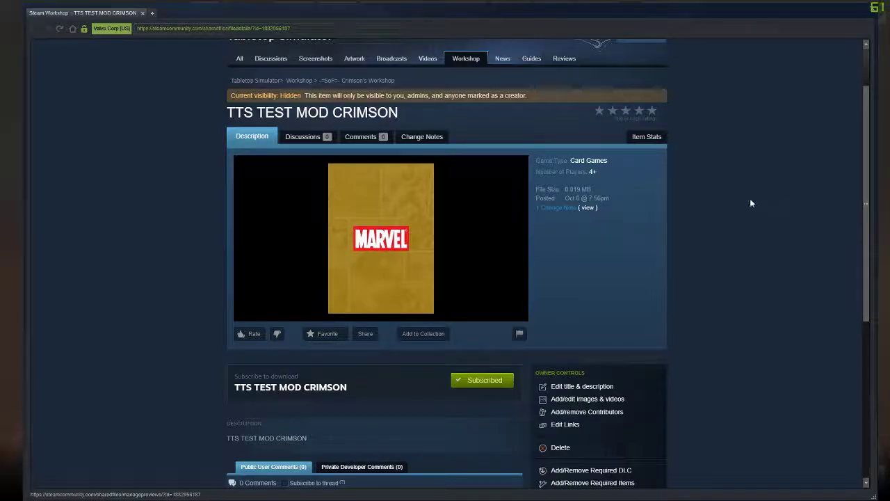
scroll(721, 282, down, 2)
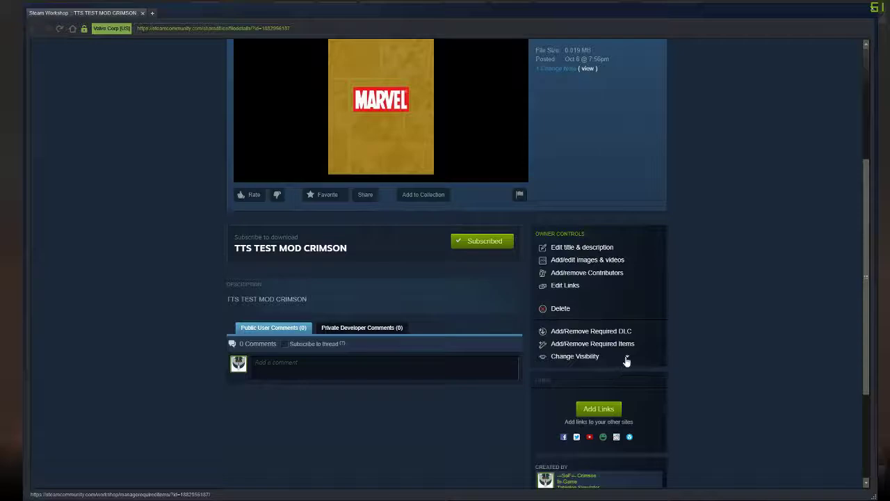
click(626, 357)
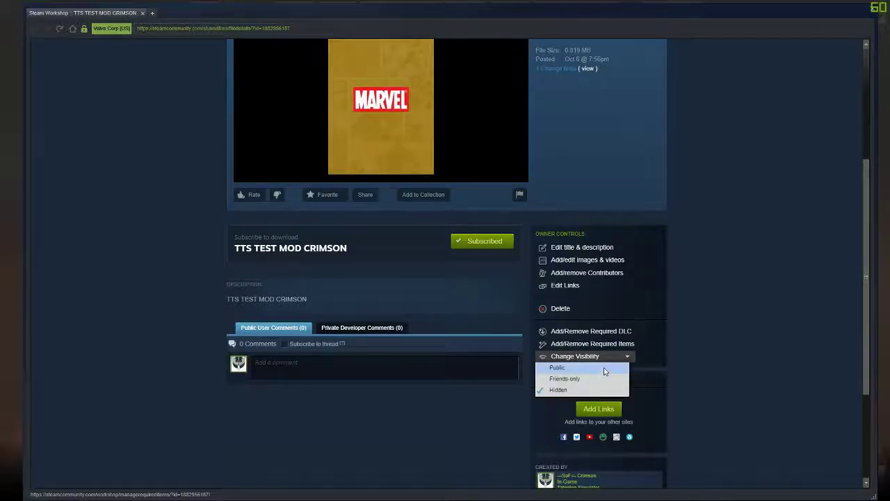
click(587, 377)
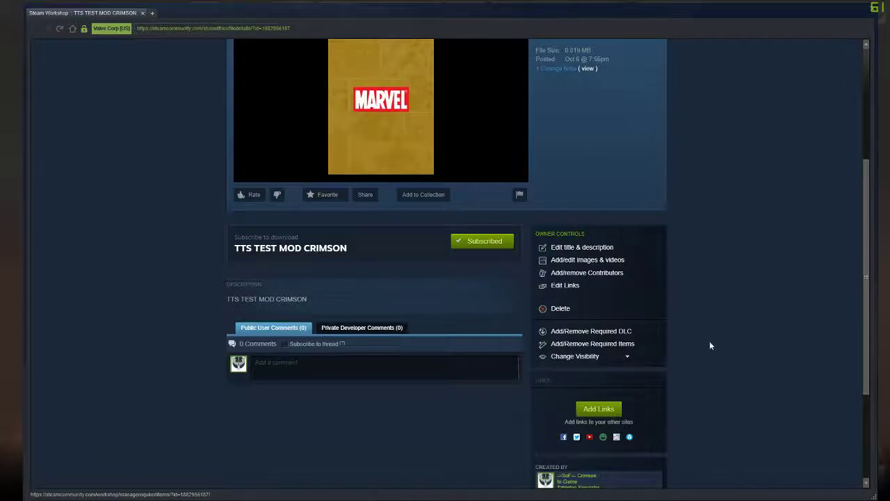
click(626, 358)
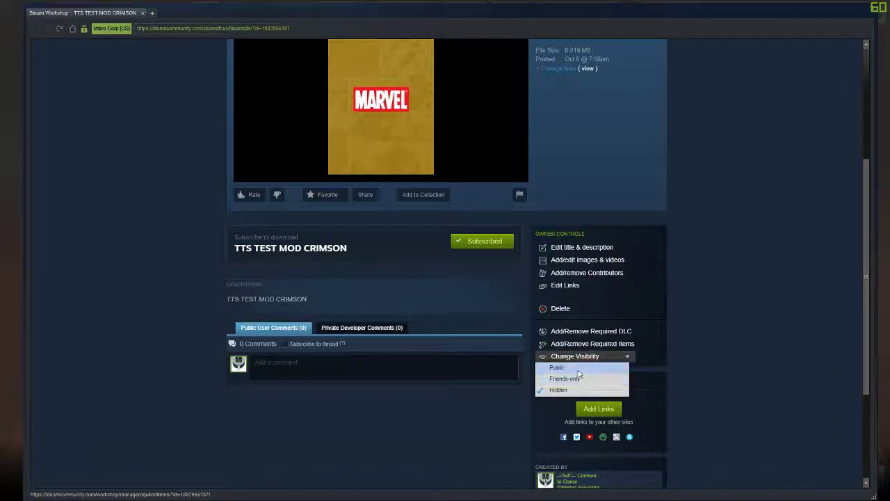
click(577, 372)
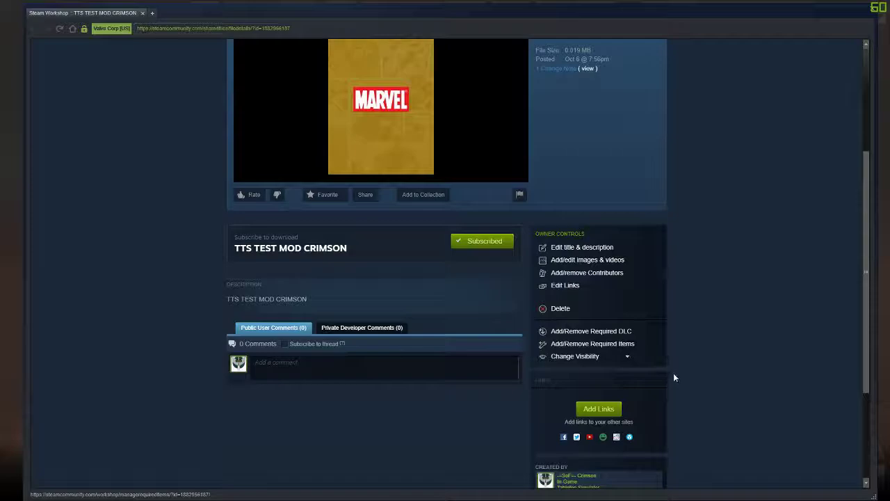
scroll(651, 370, up, 2)
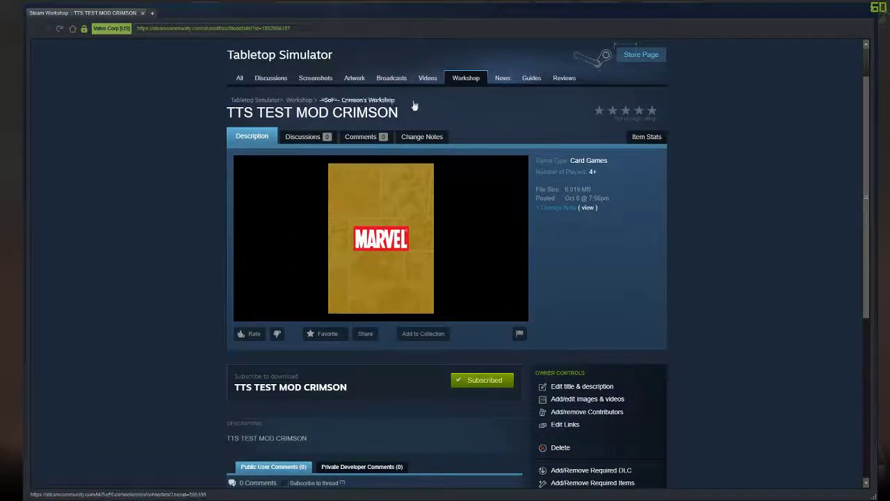
Open the TTS TEST MOD CRIMSON page from the Workshop items list and return
click(364, 101)
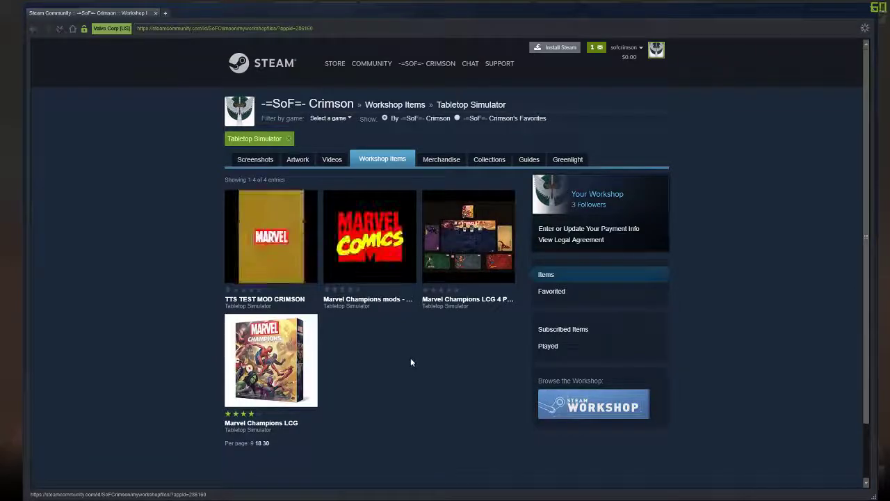
click(289, 252)
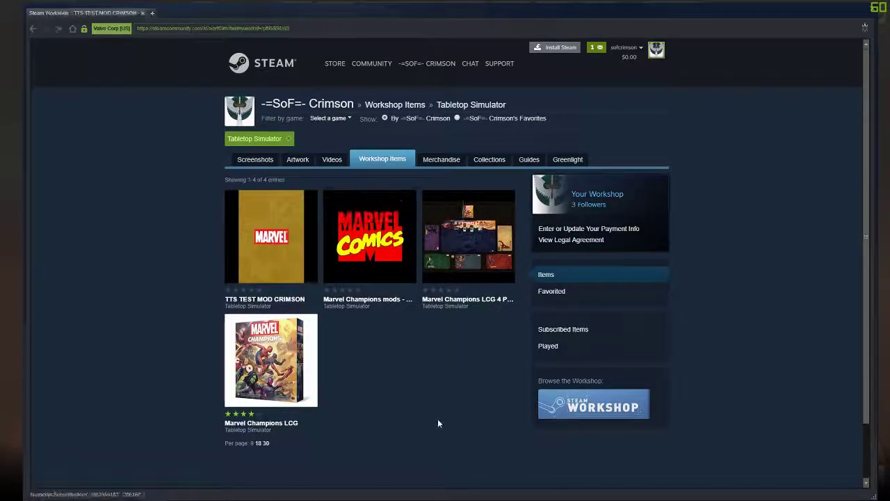
scroll(641, 385, down, 2)
scroll(635, 387, up, 2)
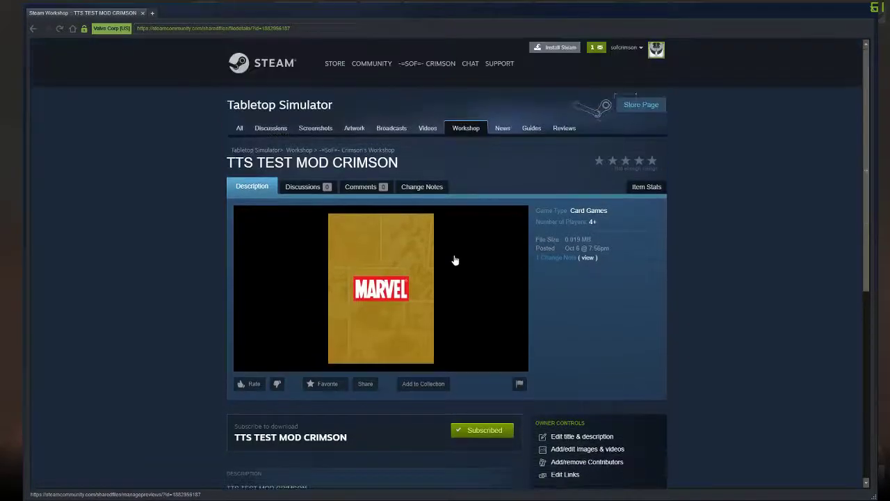
click(391, 154)
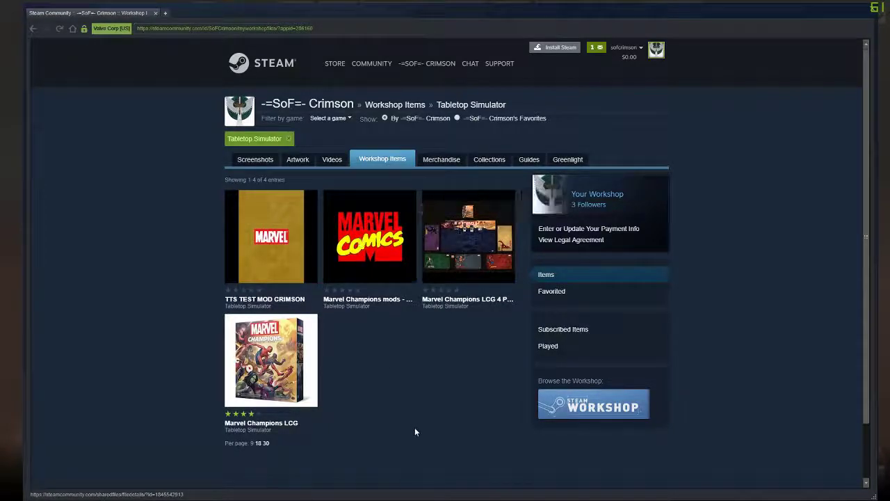
scroll(410, 422, down, 2)
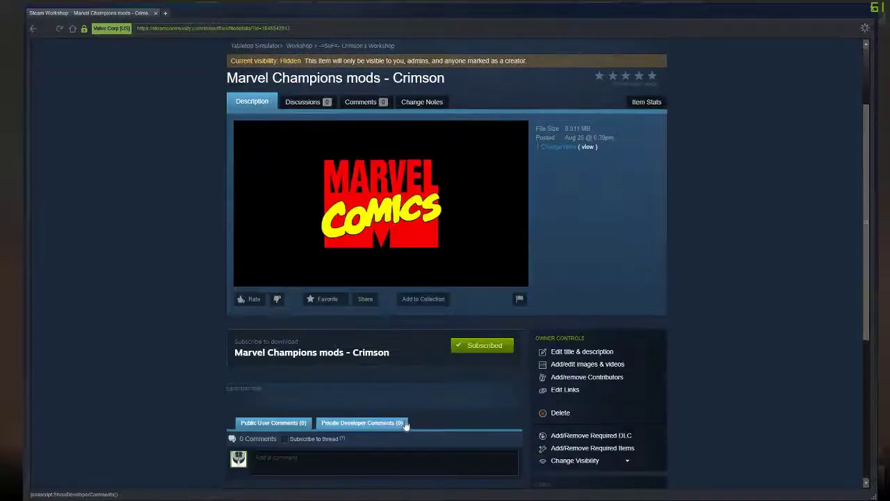
scroll(306, 208, up, 2)
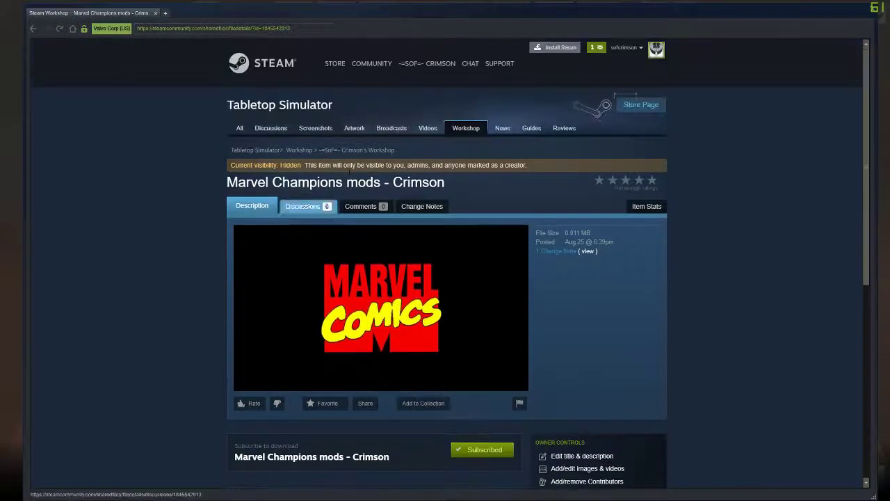
Revisit TTS TEST MOD CRIMSON, then open the Marvel Champions mods - Crimson page
click(363, 150)
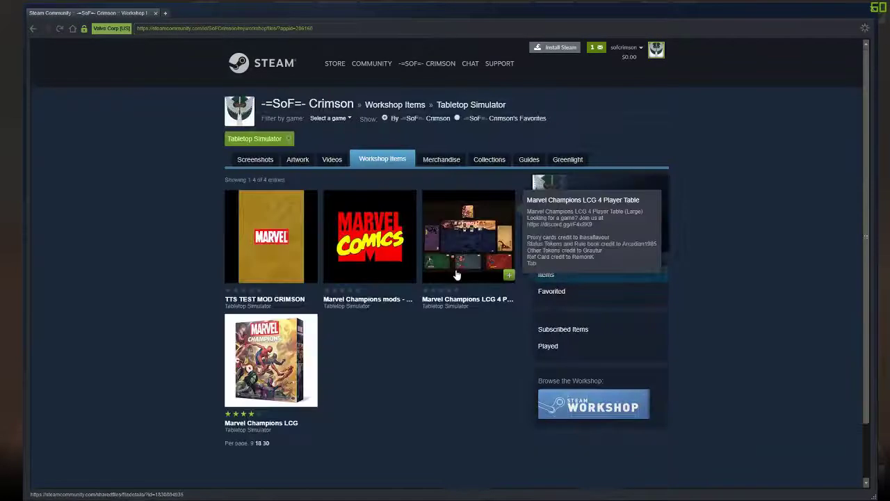
click(284, 237)
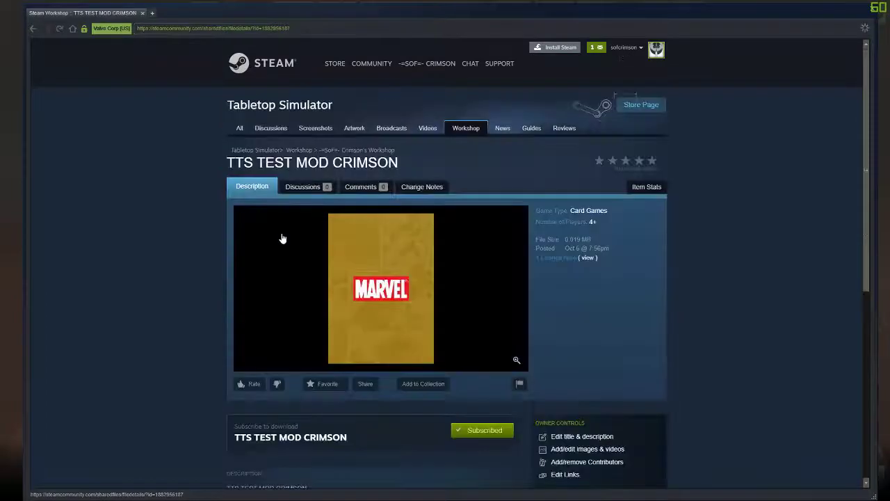
click(358, 150)
click(349, 249)
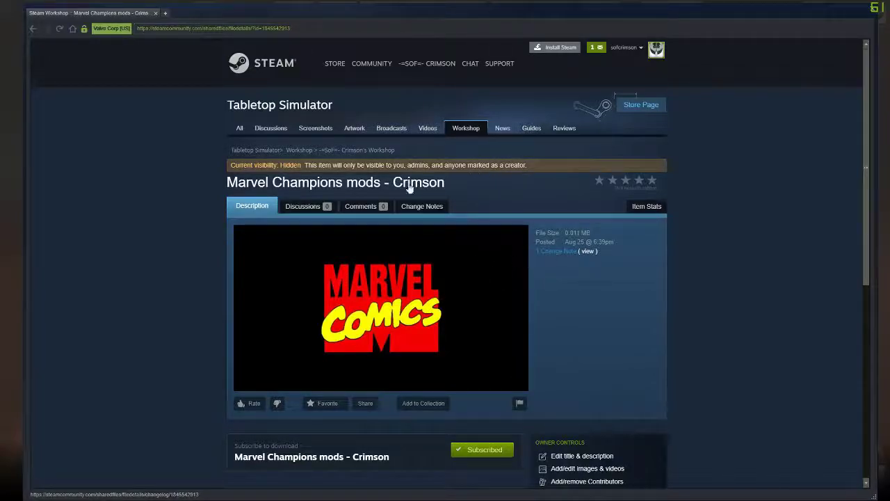
Open the TTS TEST MOD CRIMSON item page from your Workshop items list
click(359, 150)
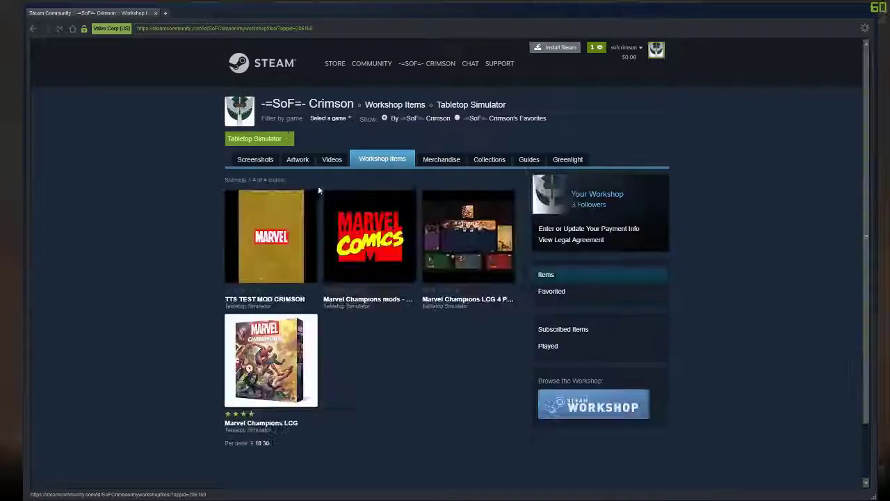
click(275, 220)
scroll(645, 338, down, 2)
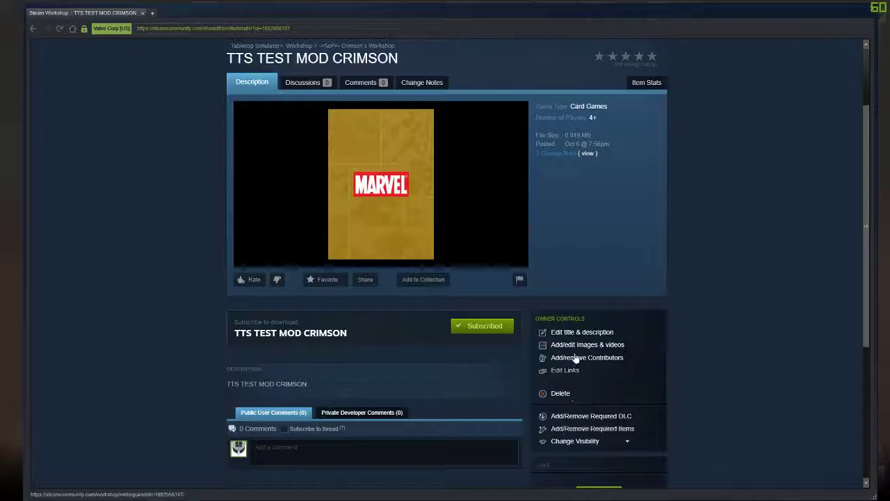
scroll(635, 403, down, 1)
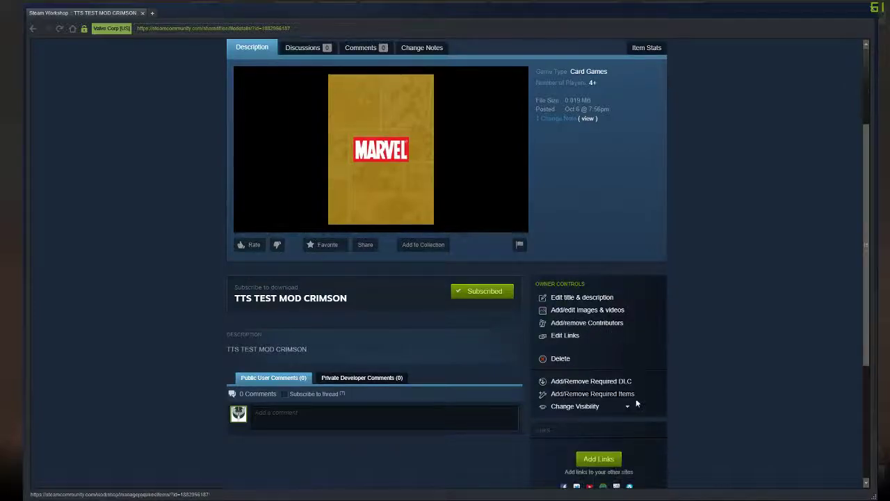
scroll(636, 402, down, 1)
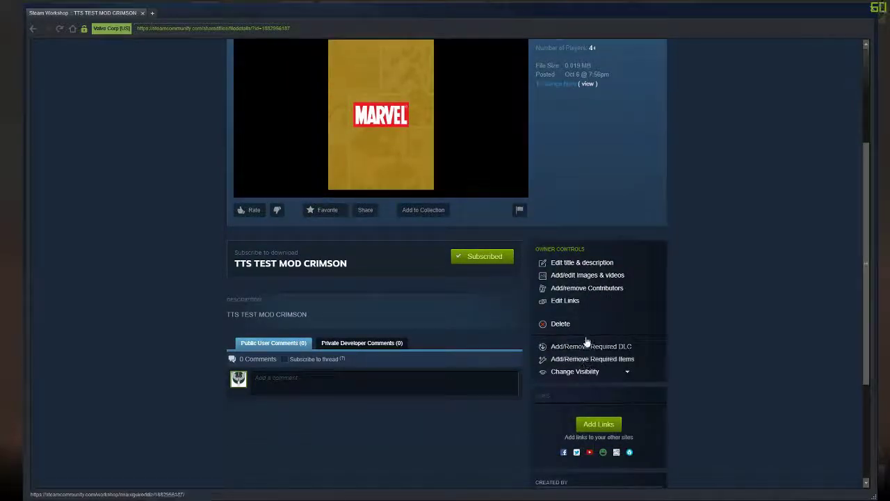
Open the item's Add/remove Contributors list and close it without adding anyone
click(590, 288)
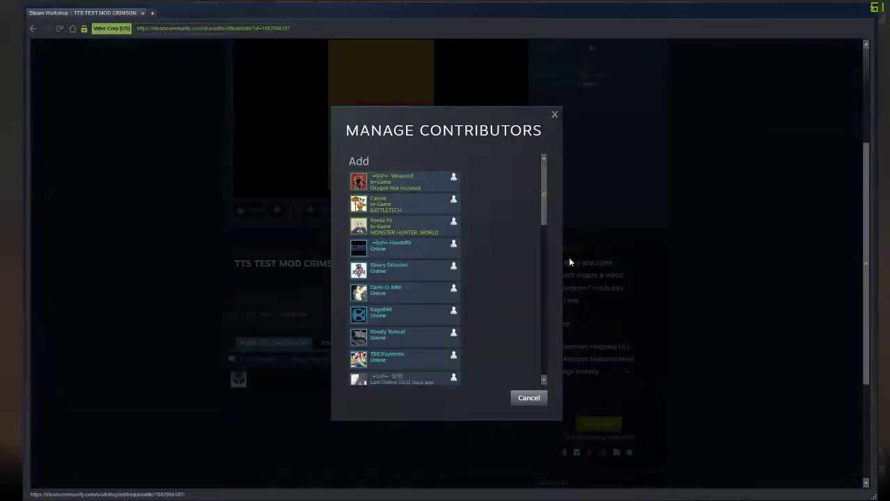
scroll(545, 176, down, 5)
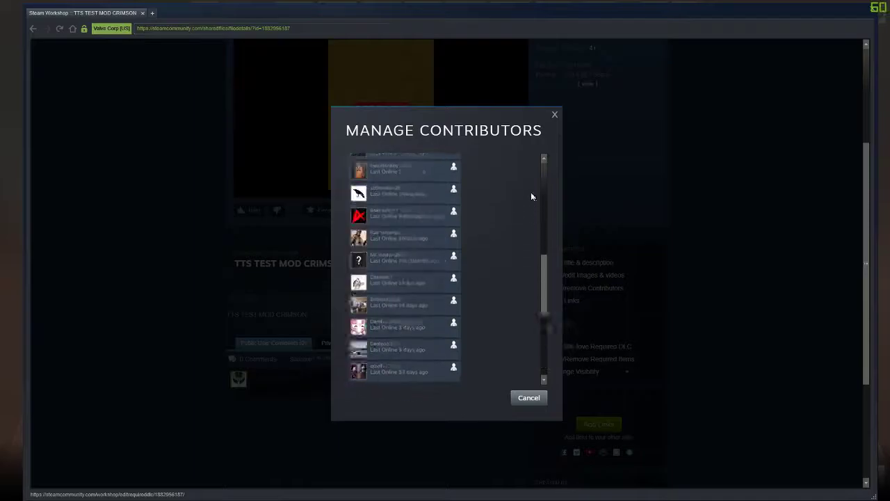
scroll(531, 192, up, 6)
click(554, 114)
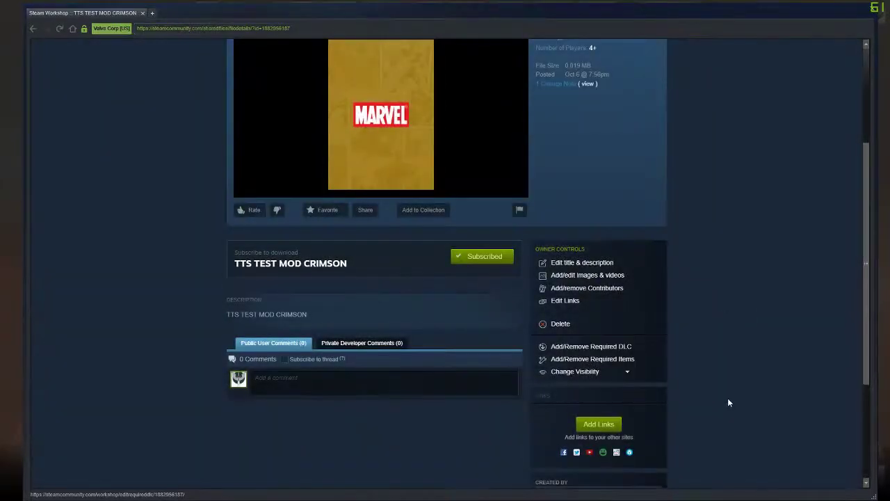
scroll(727, 398, up, 3)
scroll(728, 400, up, 2)
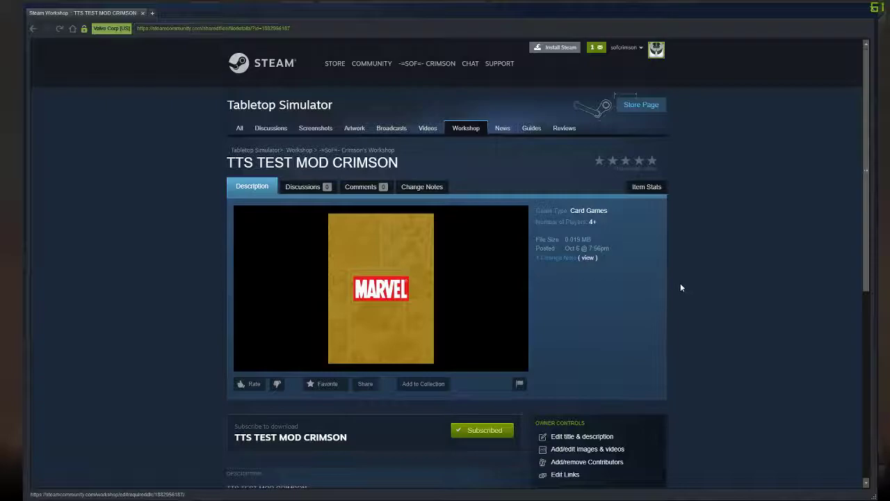
scroll(648, 304, down, 1)
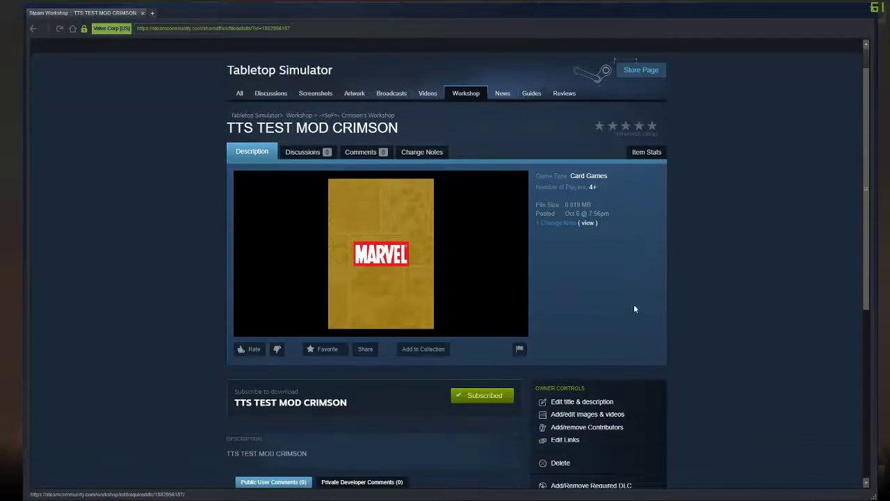
scroll(625, 301, down, 2)
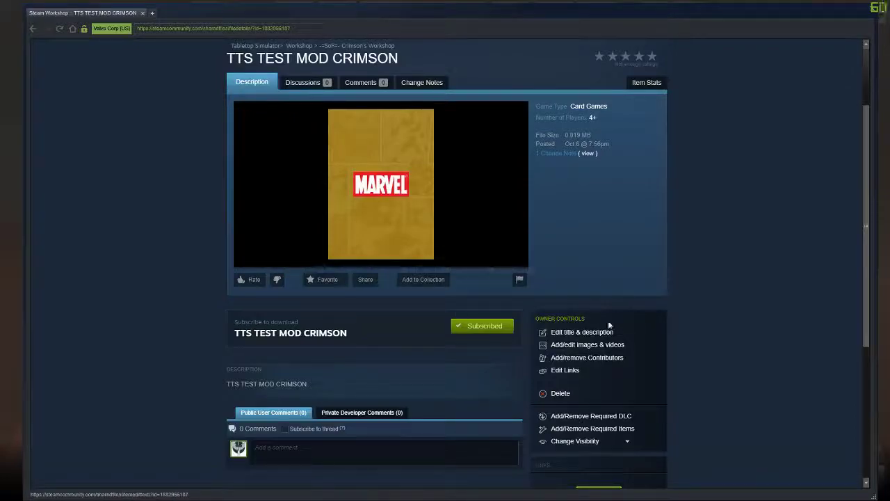
click(361, 281)
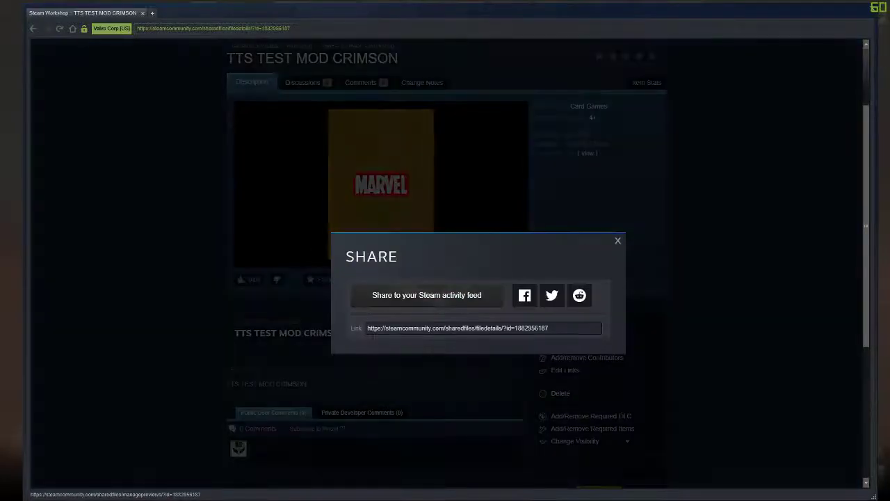
click(399, 332)
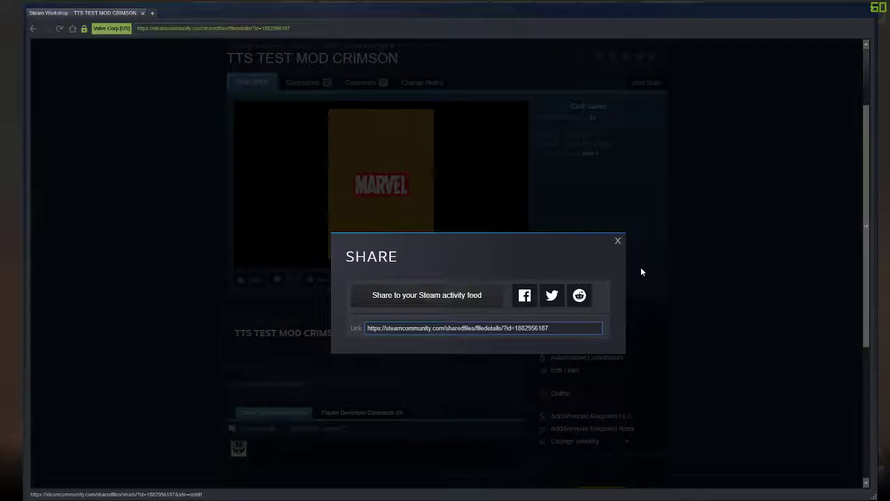
drag(551, 328, 366, 327)
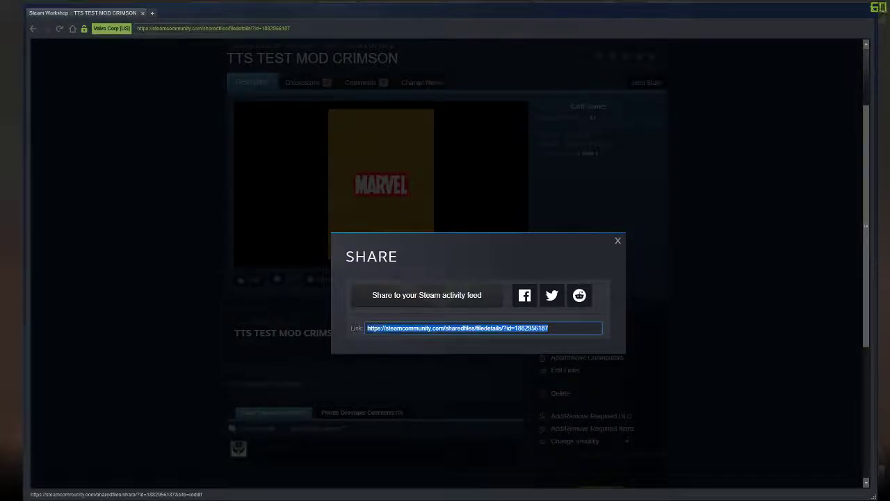
click(617, 242)
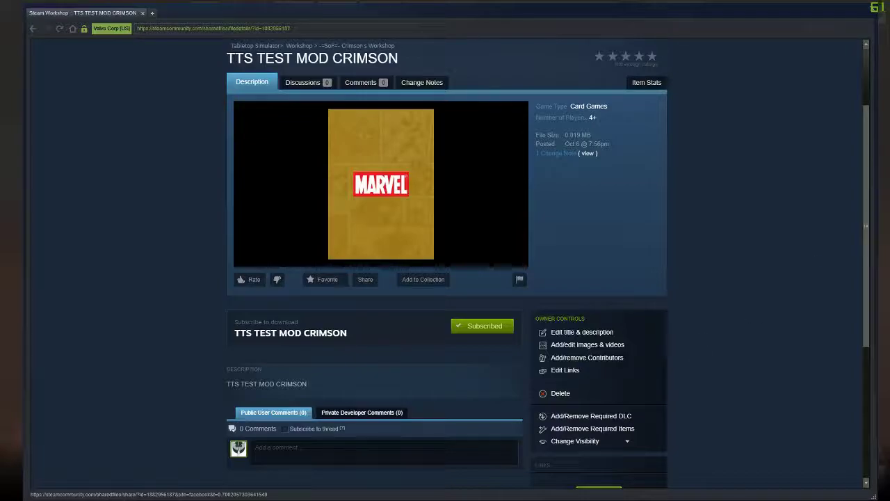
Delete the TTS TEST MOD CRIMSON Workshop item, then load the TTS TEST MOD CRIMSON game onto the table
click(556, 394)
click(495, 290)
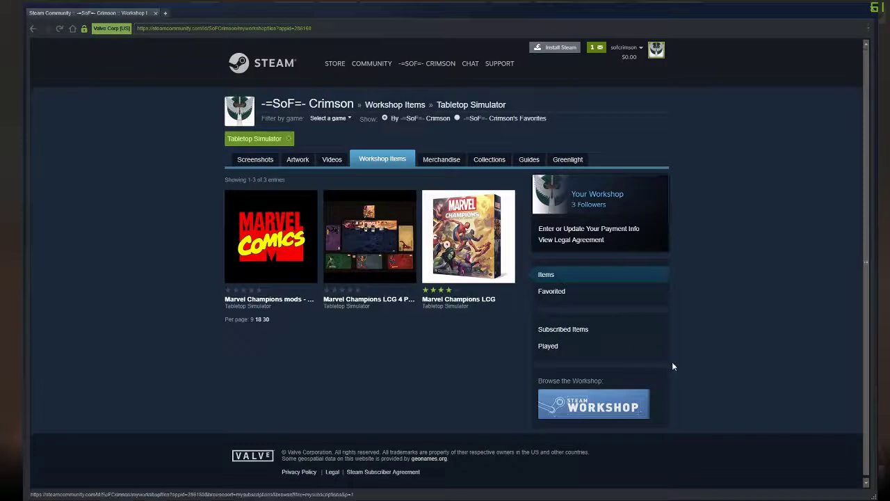
key(shift+Tab)
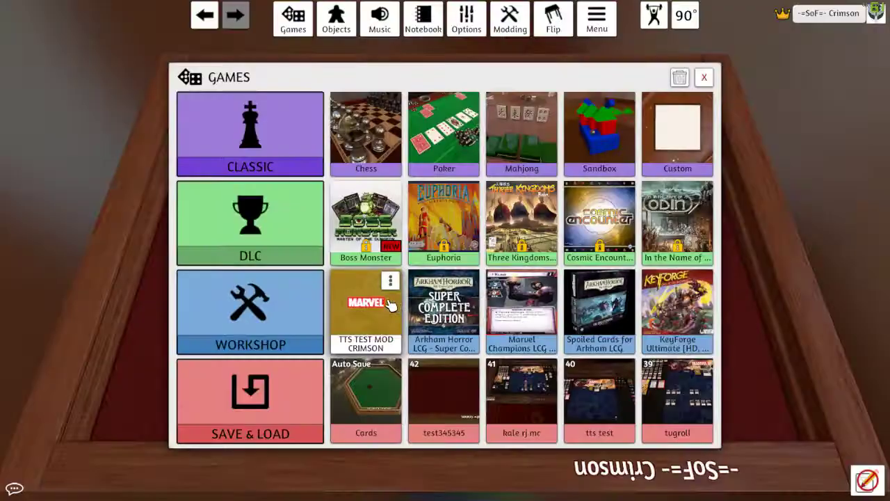
click(350, 319)
click(399, 267)
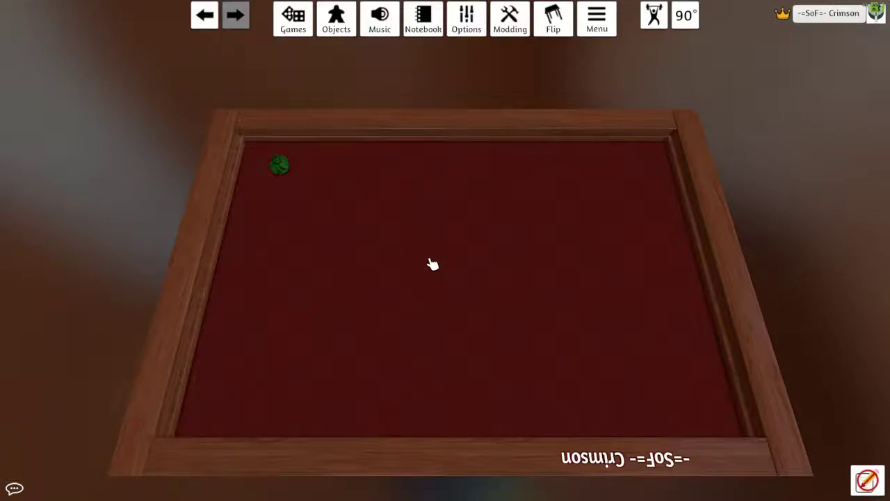
Start a new Custom Card with Klaw 3.PNG as its face, uploaded to the Steam Cloud
click(336, 20)
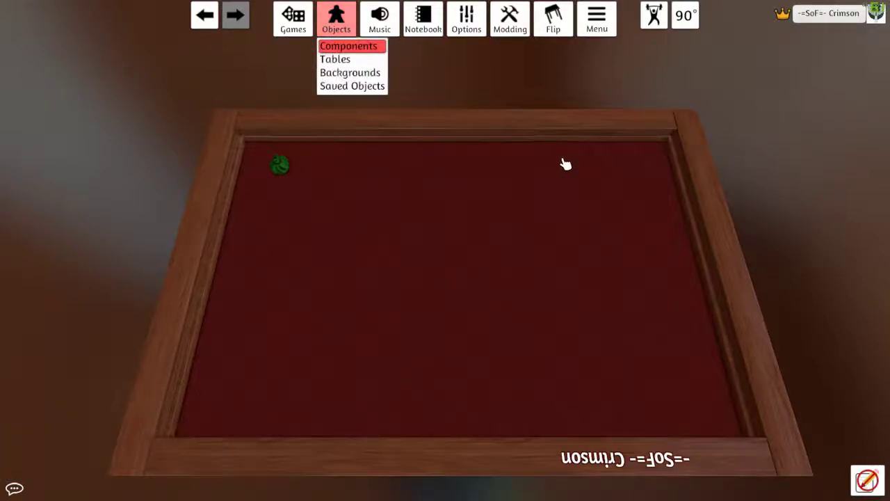
click(362, 46)
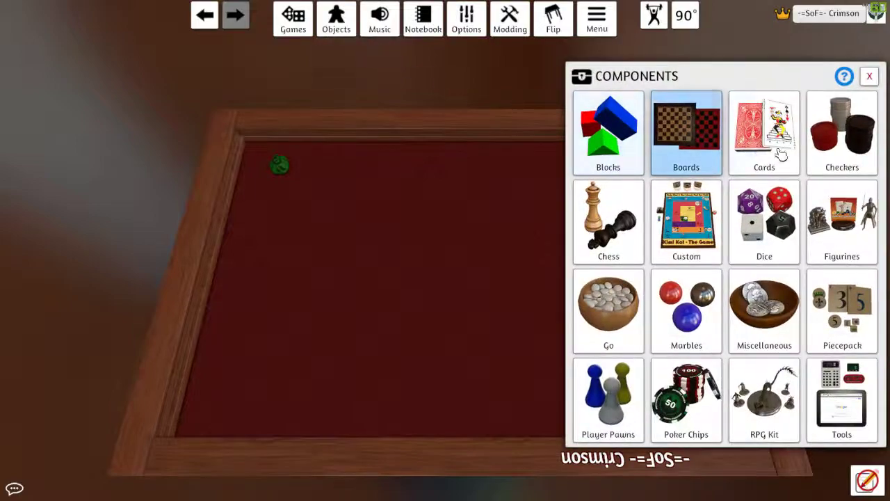
click(781, 151)
click(769, 145)
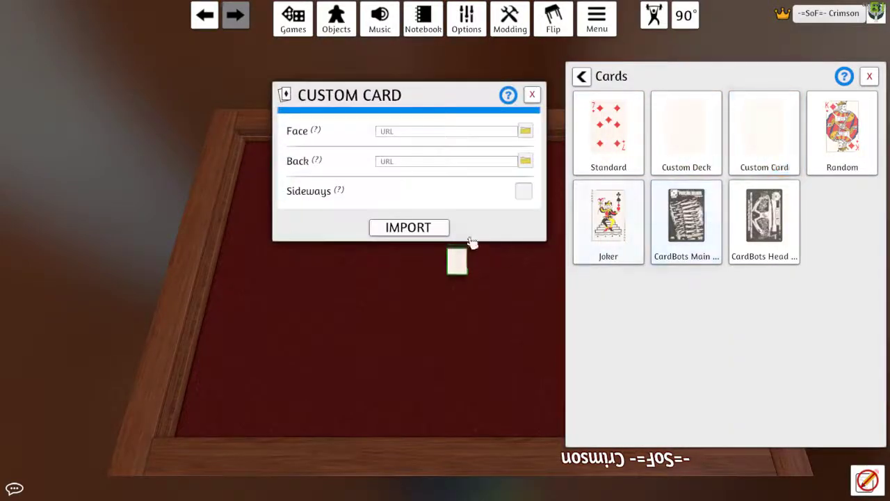
click(526, 132)
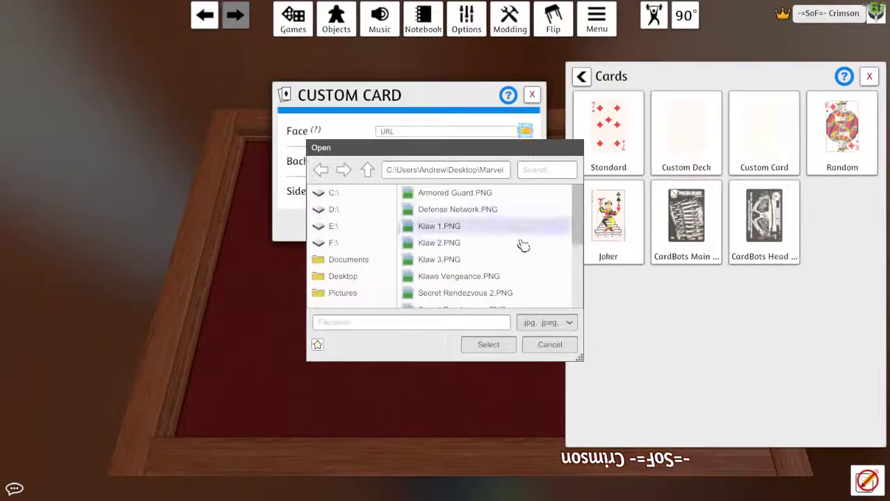
click(449, 260)
click(489, 346)
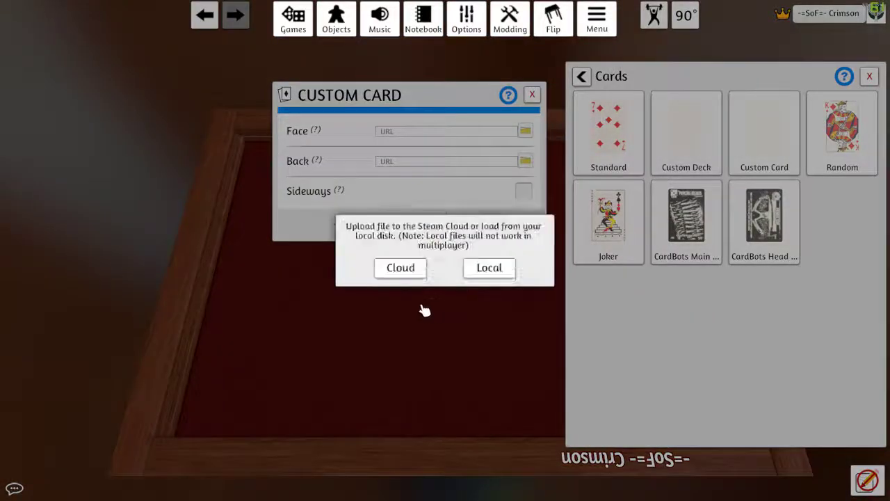
click(399, 270)
click(400, 281)
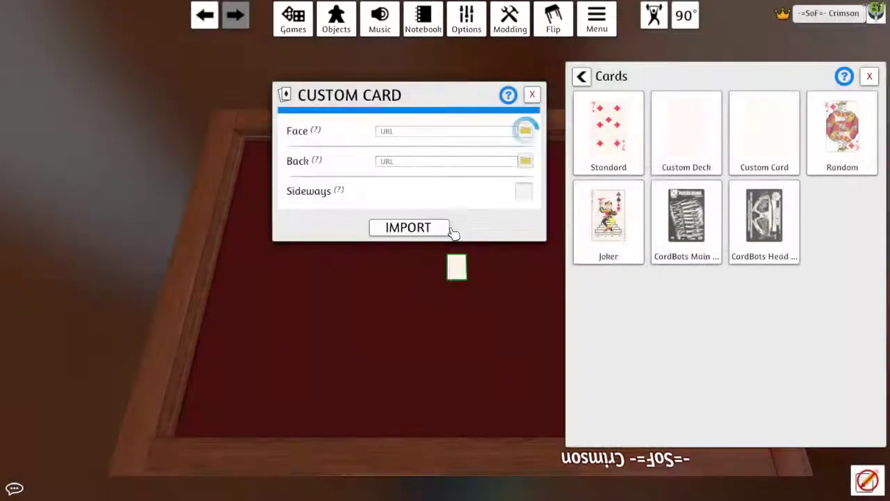
Set the card back to yellow back.png via Cloud upload and import the card
click(525, 161)
scroll(491, 258, down, 5)
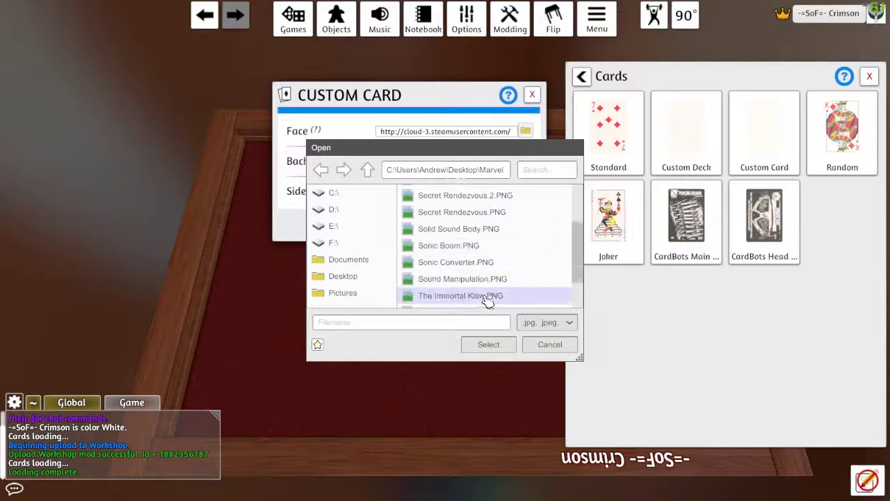
click(477, 301)
click(488, 344)
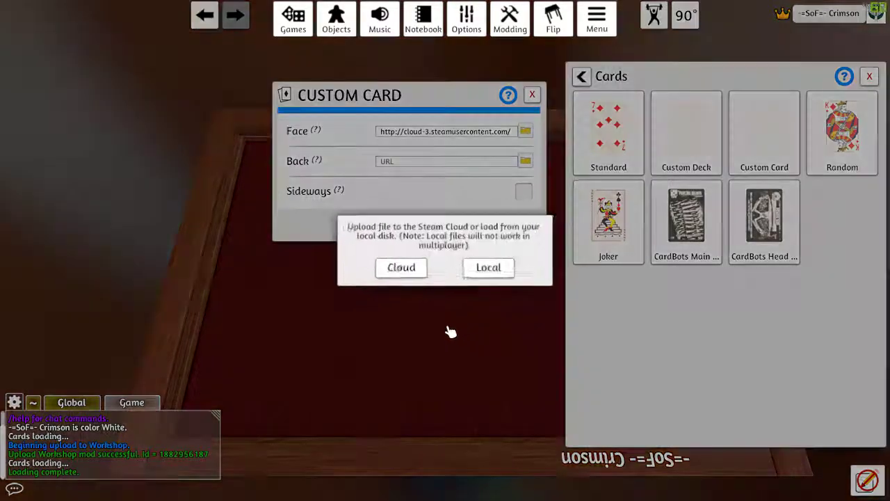
click(417, 271)
click(403, 280)
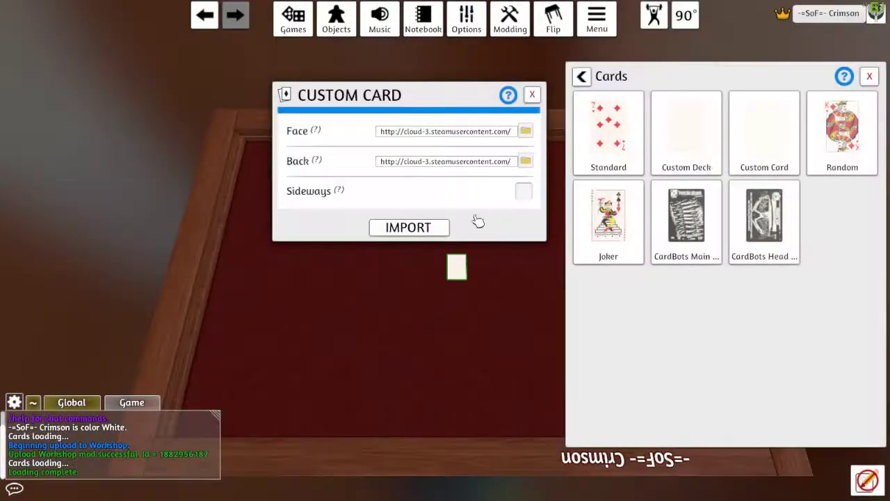
click(408, 228)
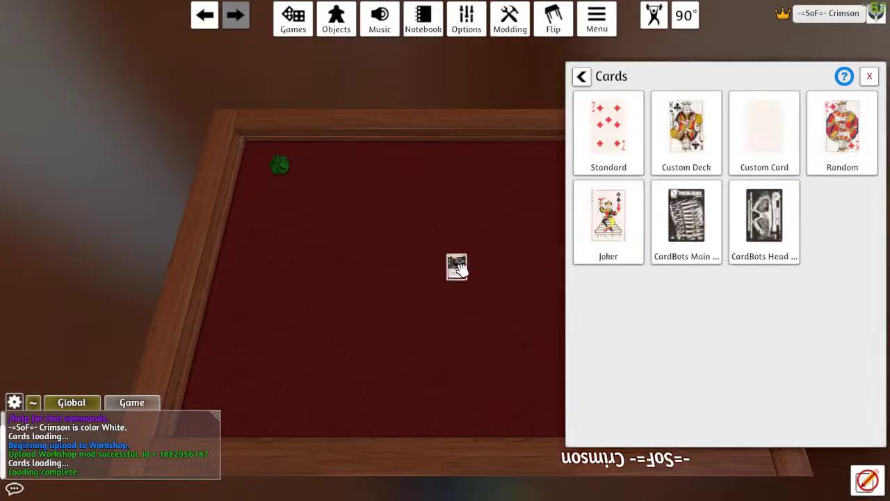
Paste extra copies of the Klaw card onto the table
key(ctrl+v)
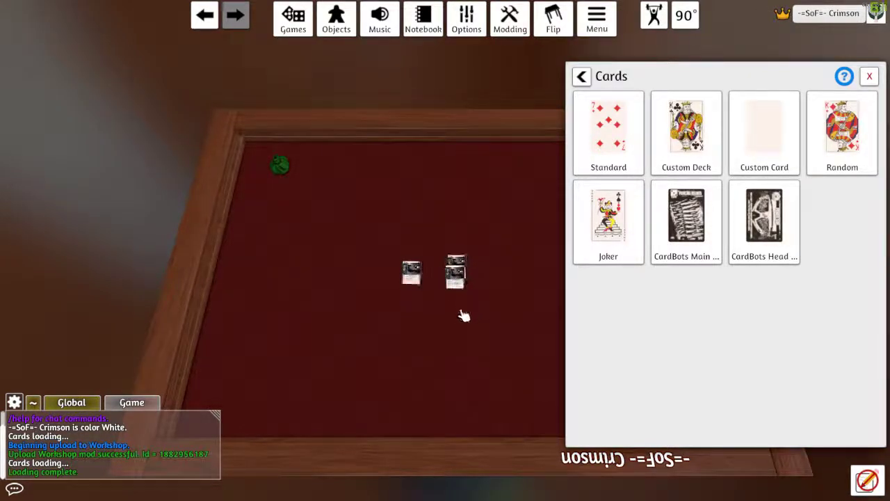
key(ctrl+v)
key(ctrl+v)
key(ctrl+v)
key(ctrl+v)
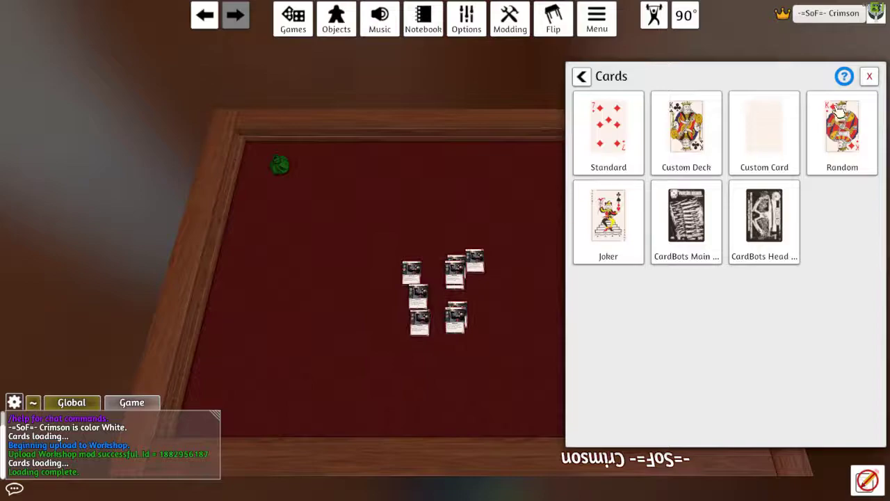
click(870, 76)
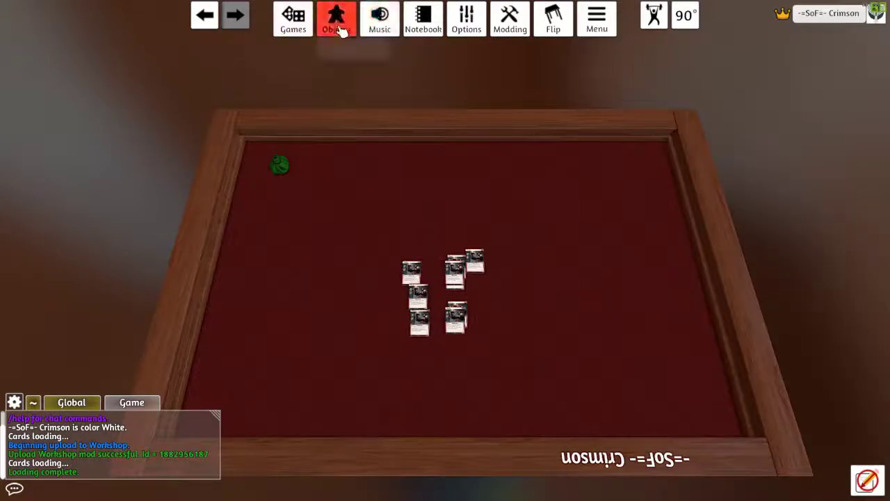
Place a Bag from Components > Tools onto the table
mouse_move(337, 20)
click(355, 46)
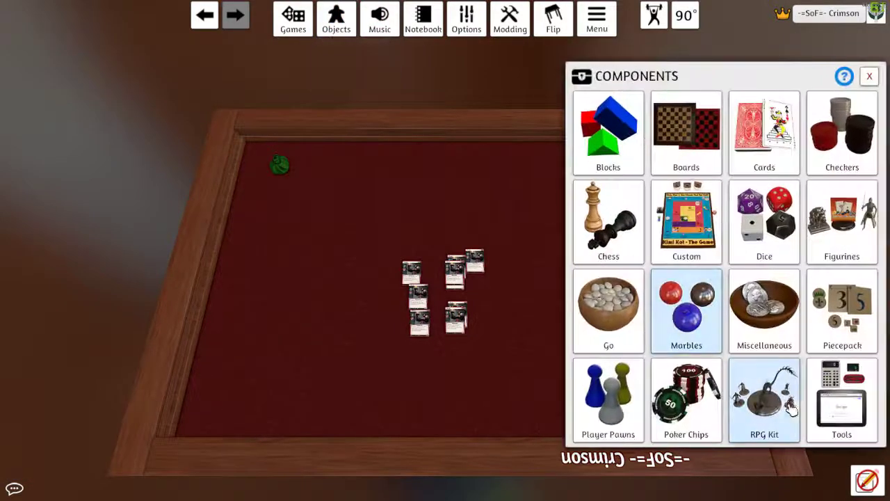
click(840, 407)
drag(764, 219, 535, 212)
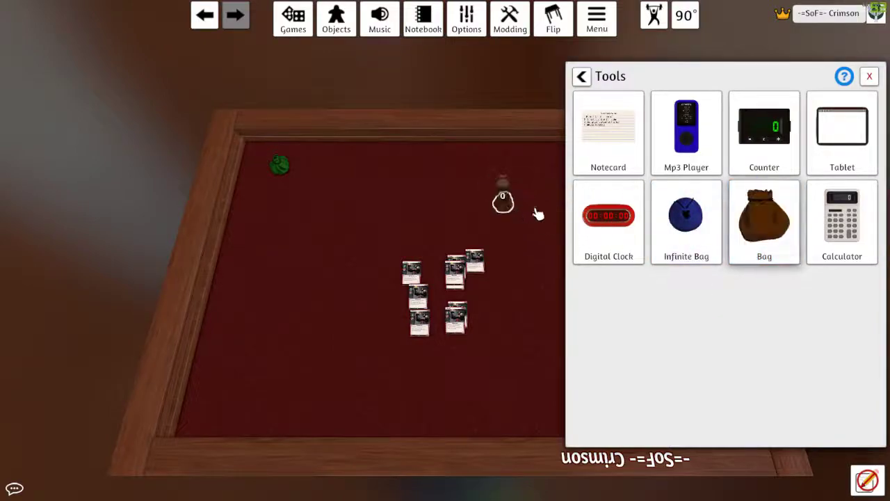
click(869, 76)
Tint the bag blue (1E87FF) and drop the Klaw cards into it
right_click(513, 202)
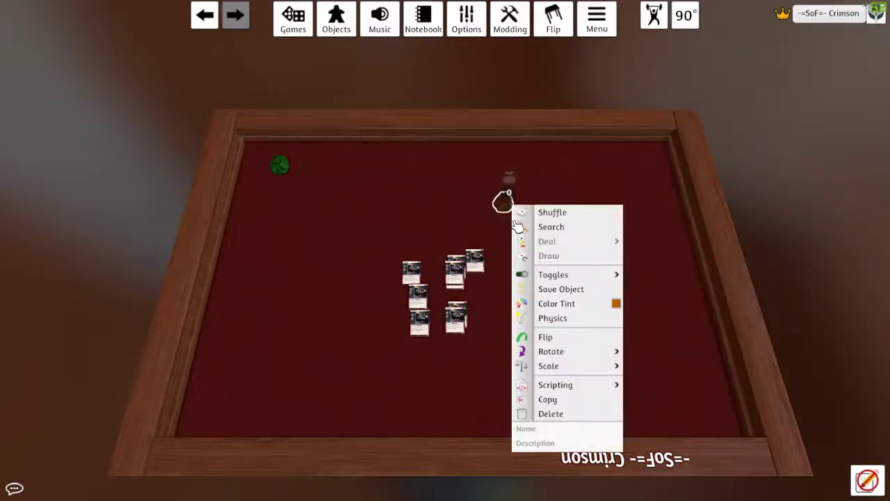
click(616, 303)
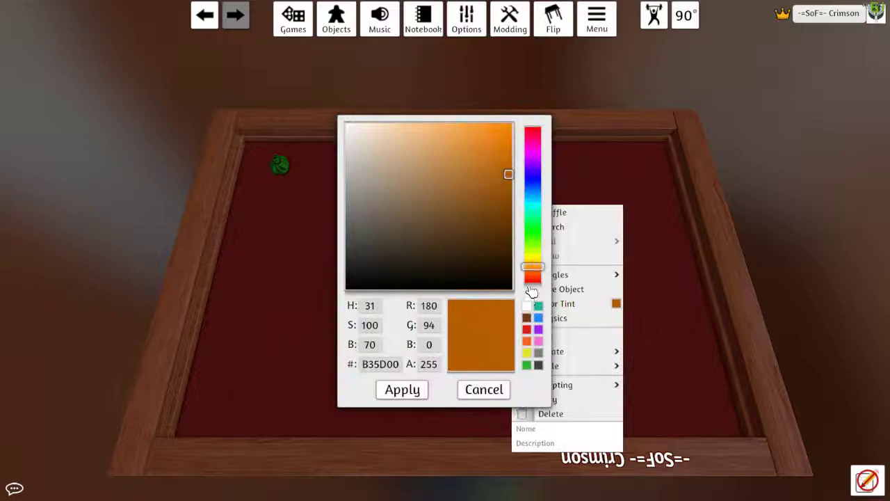
click(537, 317)
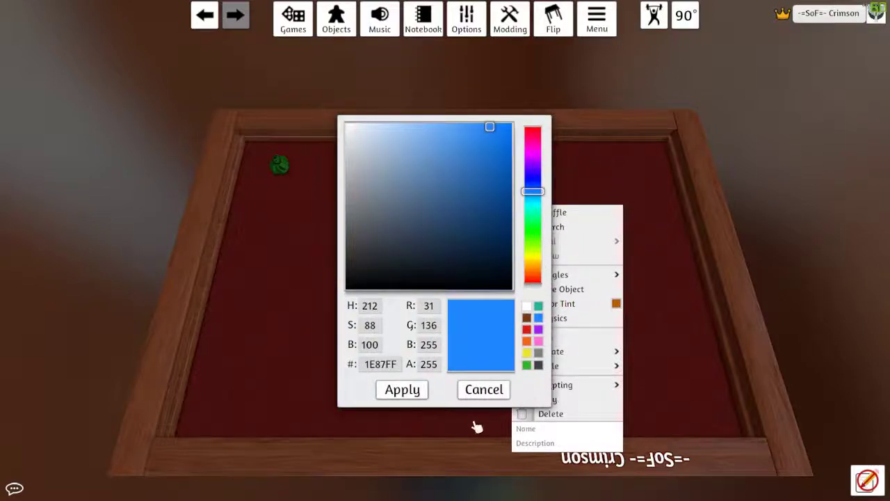
click(417, 389)
mouse_move(354, 206)
mouse_down()
mouse_move(493, 338)
mouse_move(493, 230)
mouse_move(507, 210)
mouse_move(503, 201)
mouse_move(435, 199)
mouse_move(330, 167)
mouse_up()
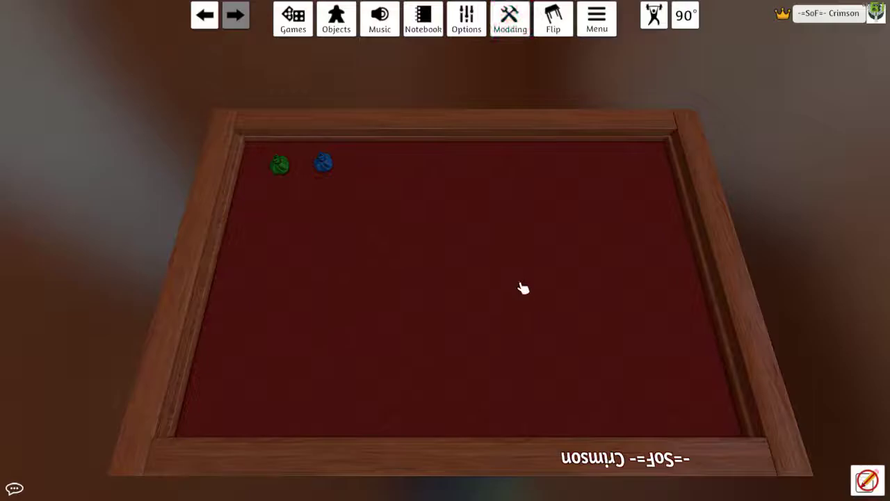
Push a Workshop update using the pasted Workshop ID, then bring up the Games list
click(510, 18)
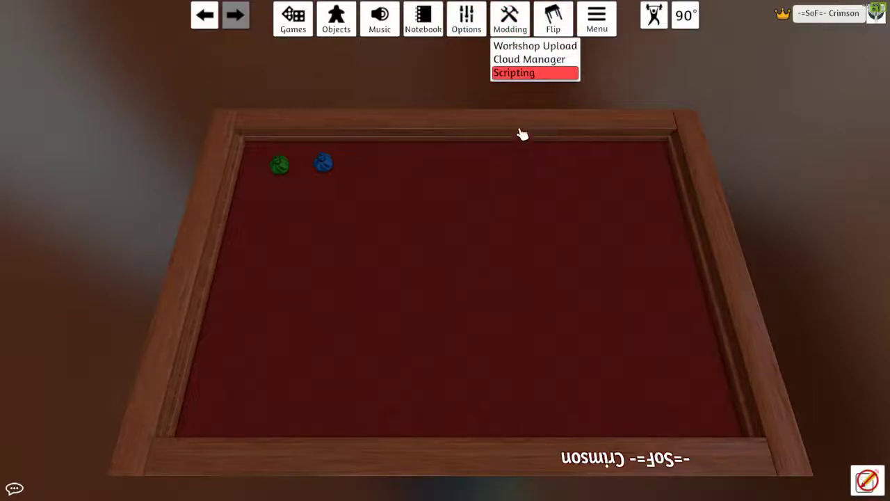
click(535, 45)
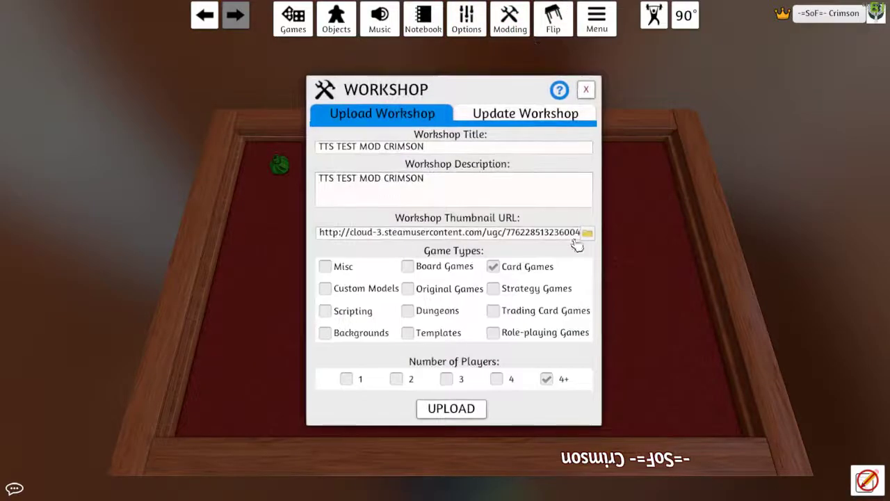
click(514, 115)
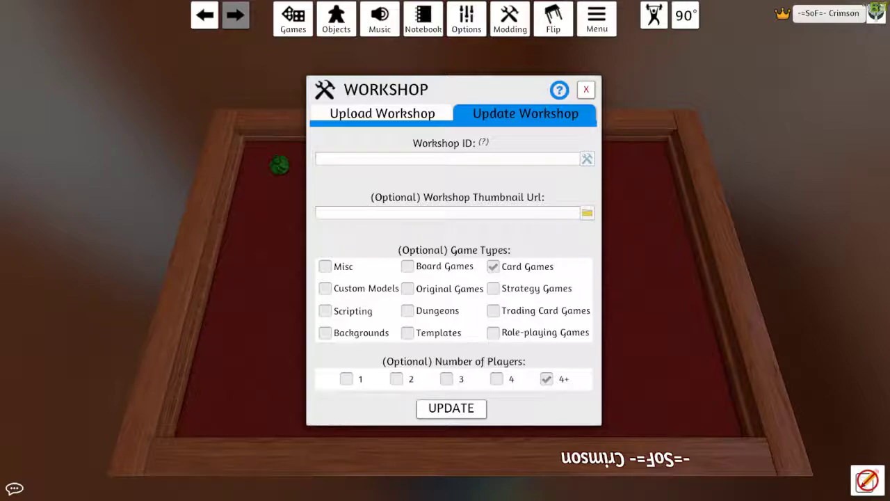
click(526, 161)
key(ctrl+v)
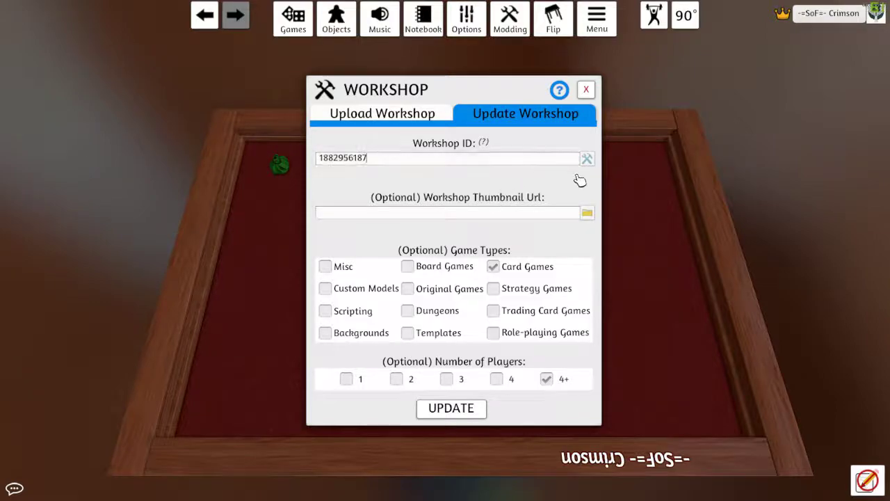
click(459, 415)
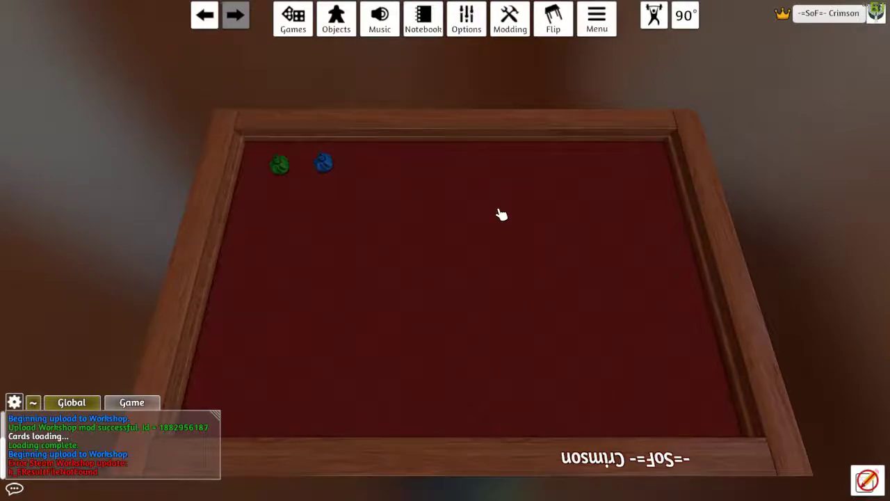
click(292, 19)
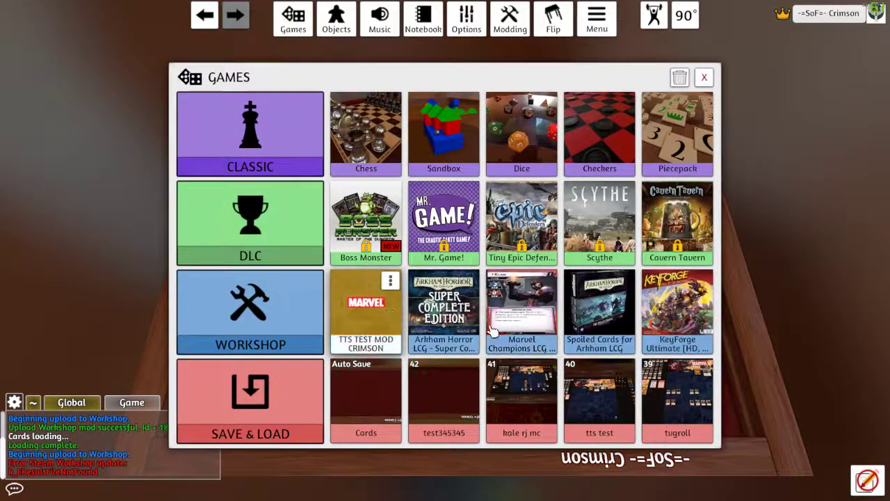
scroll(560, 331, down, 3)
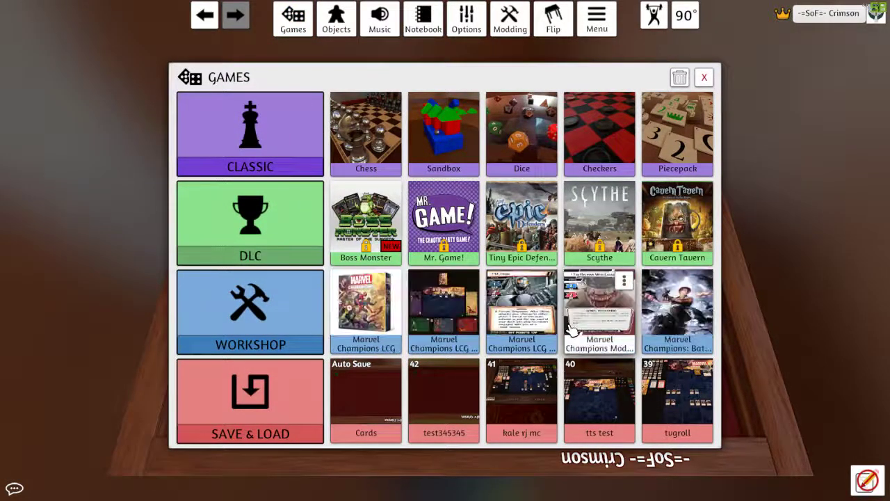
click(607, 317)
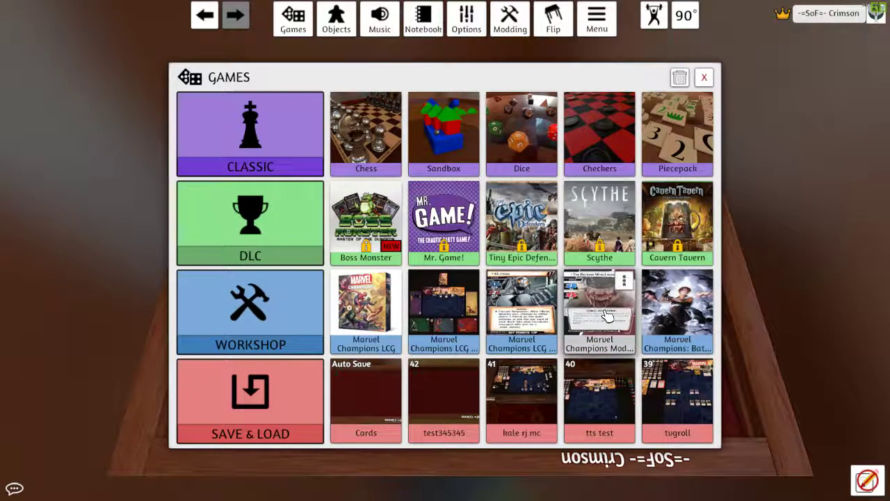
click(417, 272)
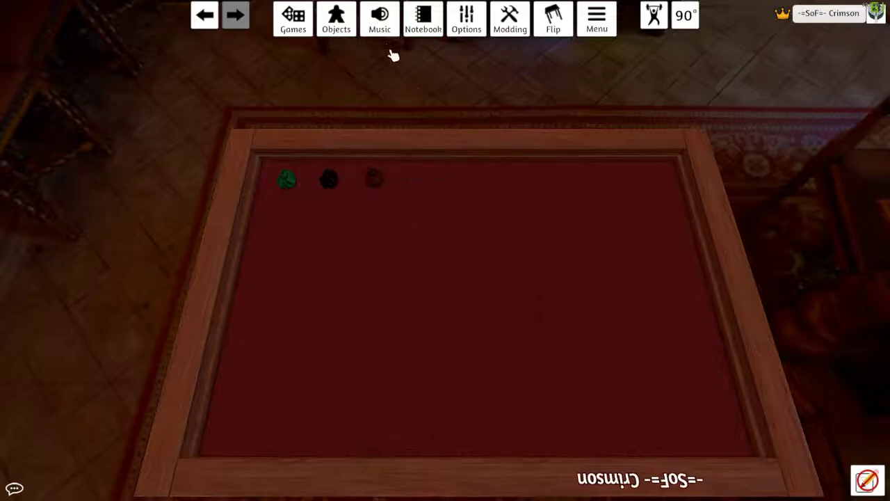
click(293, 18)
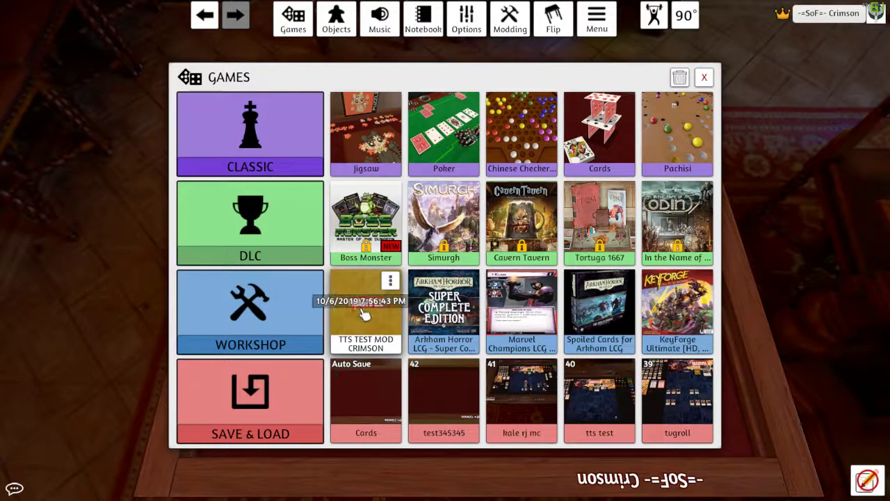
click(703, 77)
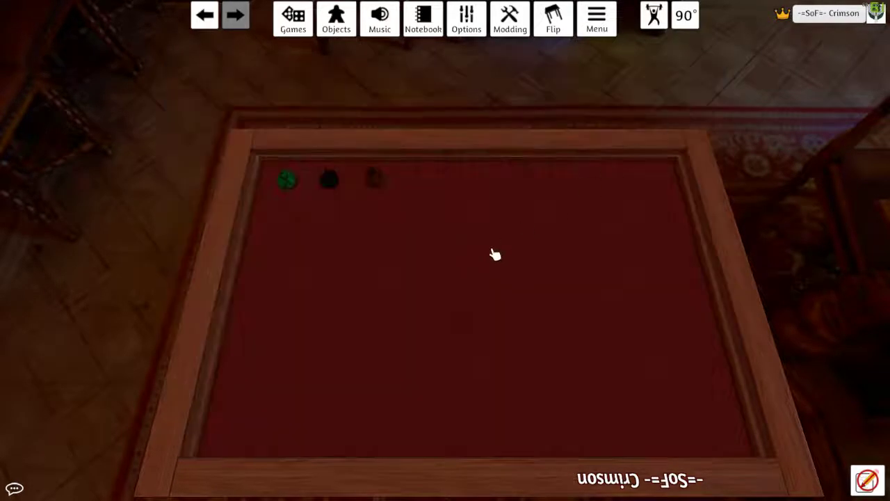
right_click(373, 177)
mouse_move(417, 221)
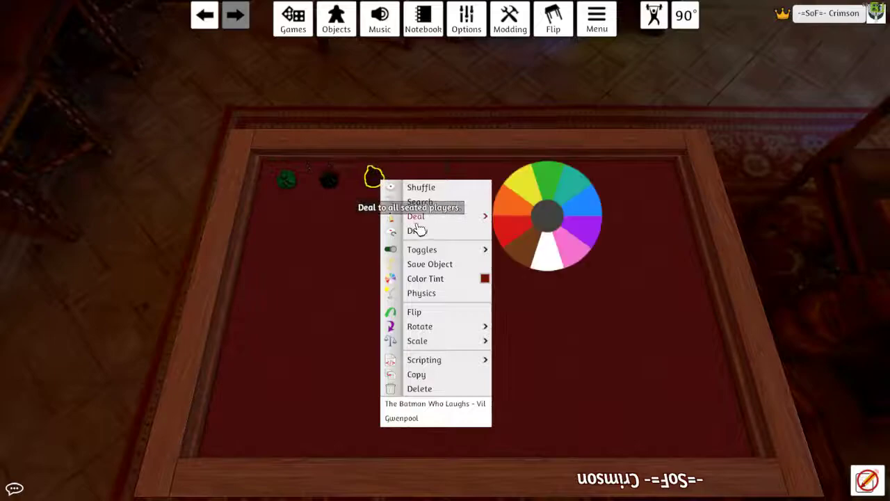
click(422, 264)
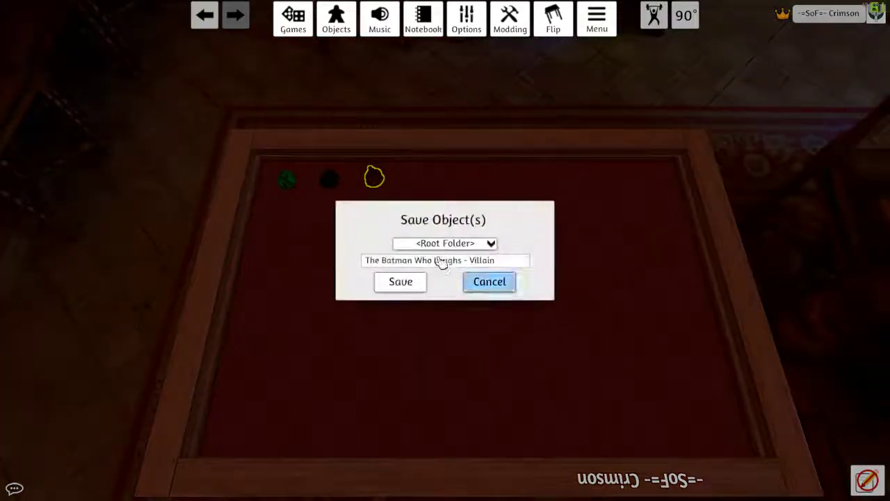
click(489, 284)
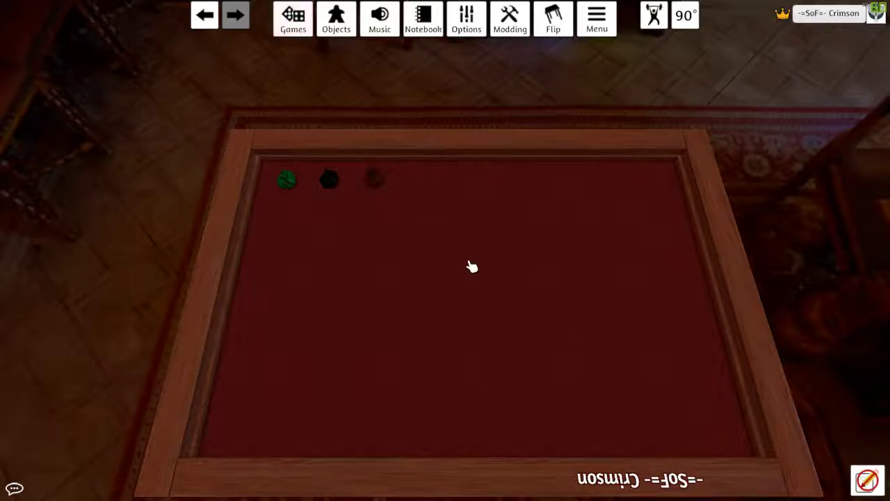
scroll(522, 290, down, 2)
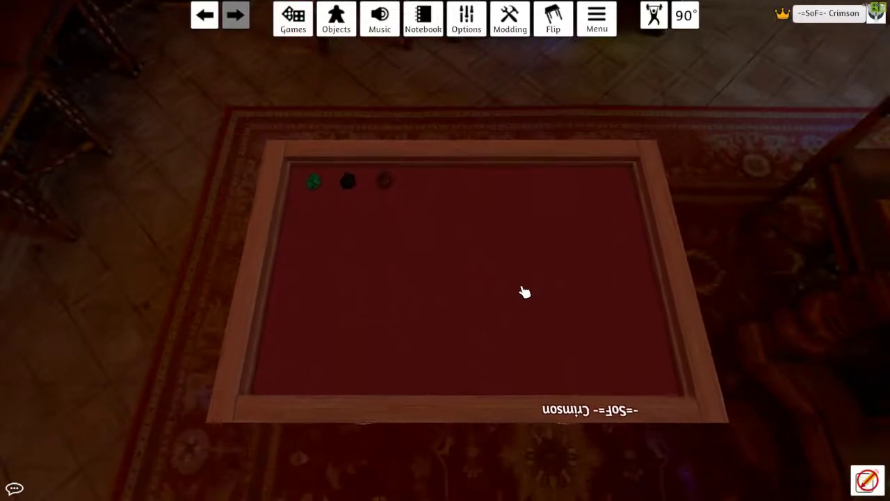
scroll(522, 292, up, 2)
scroll(512, 295, up, 3)
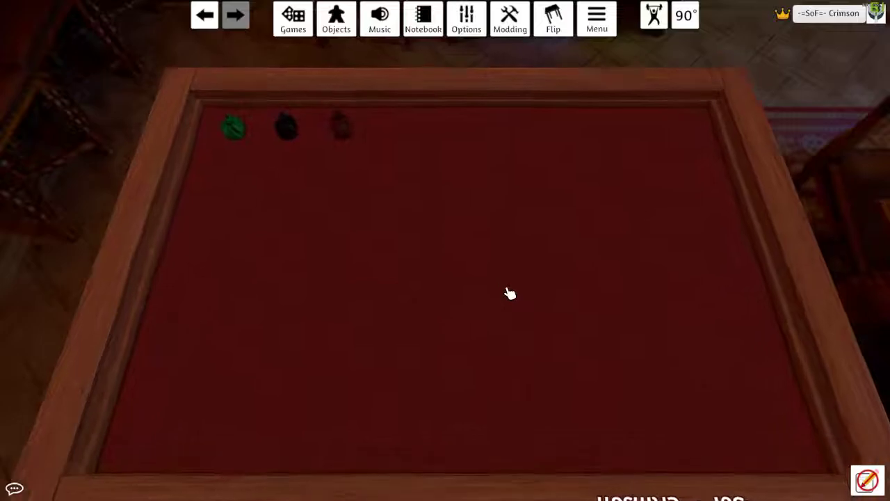
scroll(509, 293, down, 4)
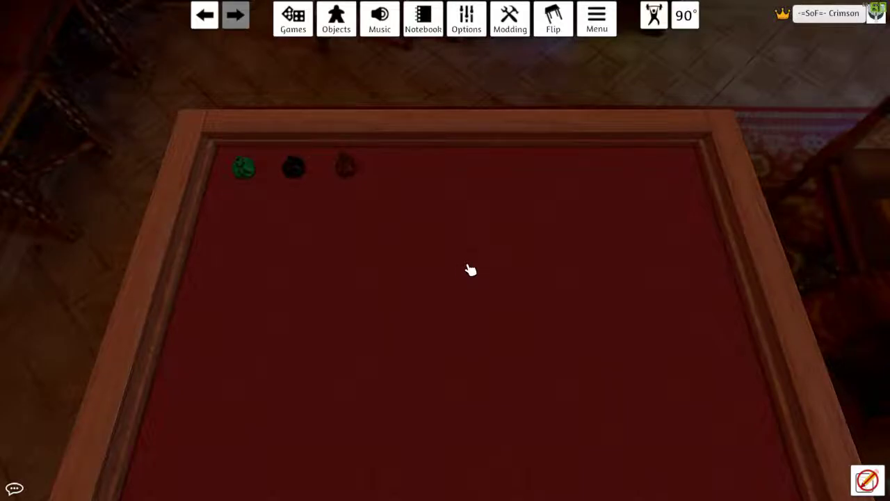
scroll(471, 269, down, 5)
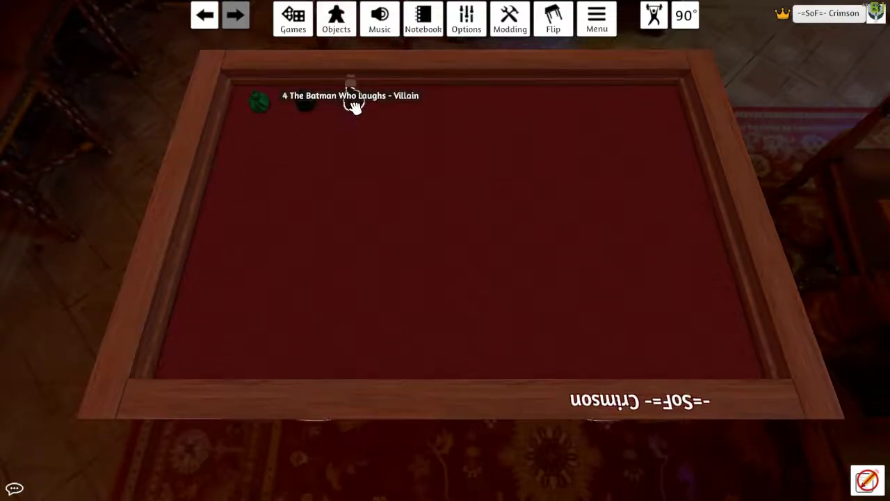
mouse_move(353, 105)
mouse_down()
mouse_move(473, 174)
mouse_move(363, 113)
mouse_up()
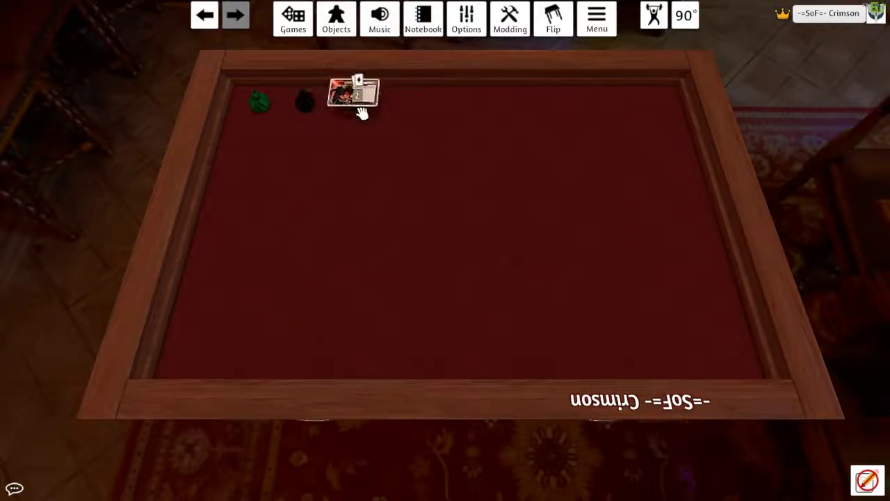
right_click(351, 102)
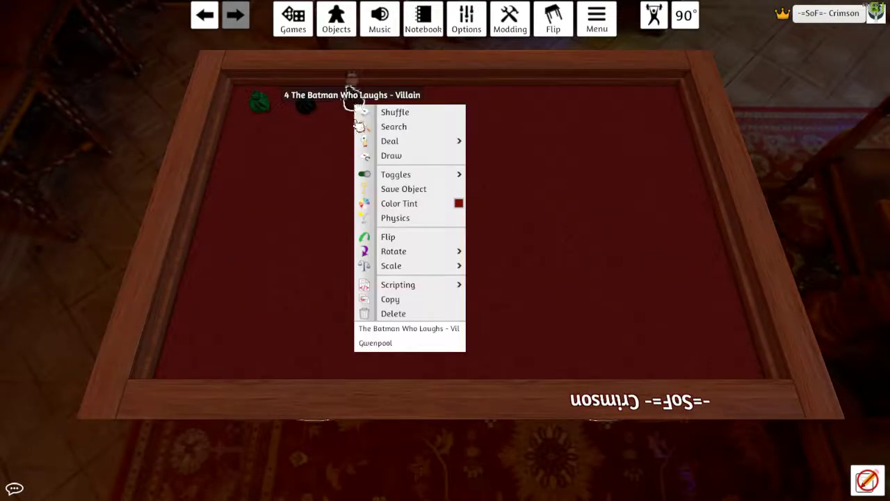
click(297, 176)
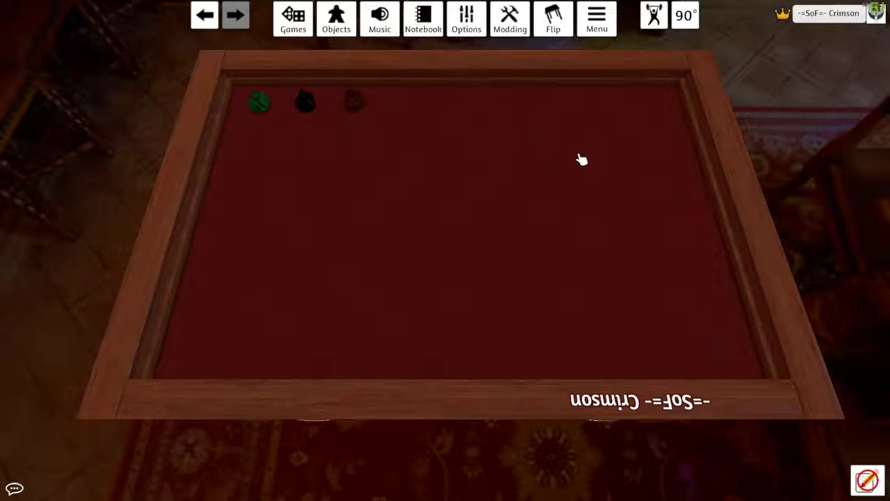
scroll(570, 175, up, 2)
scroll(528, 200, down, 2)
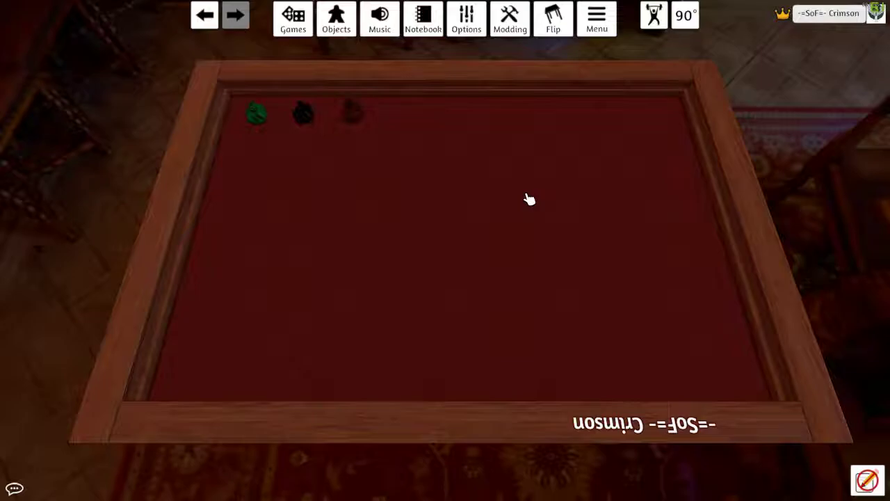
scroll(530, 198, up, 3)
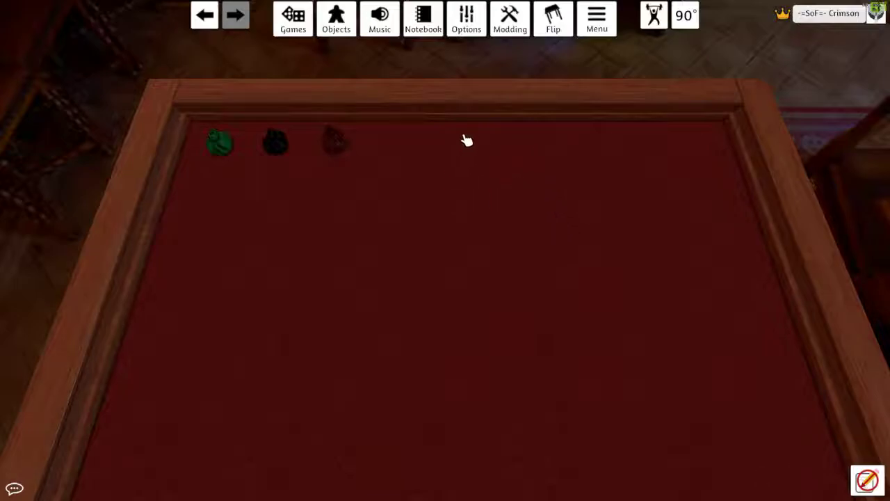
drag(324, 144, 337, 143)
Start a new Custom Card with Armored Guard.PNG as its face, uploaded to the Cloud
click(337, 21)
click(347, 44)
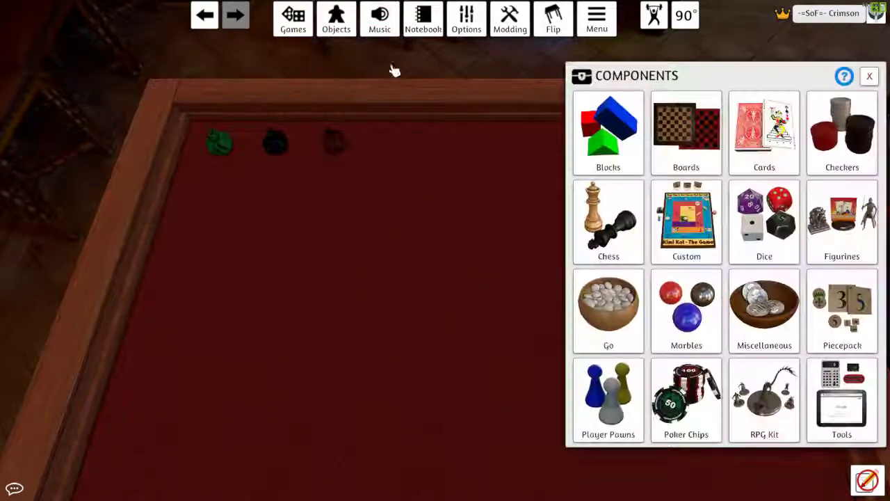
click(763, 129)
click(771, 135)
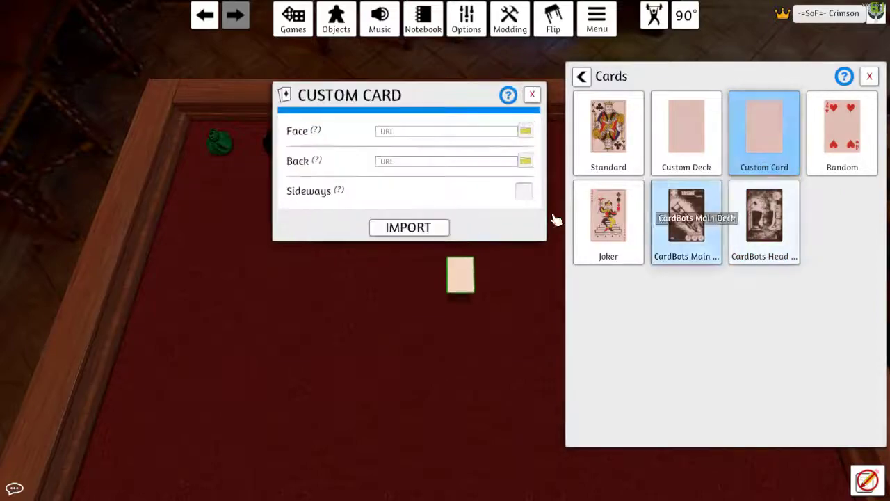
click(525, 131)
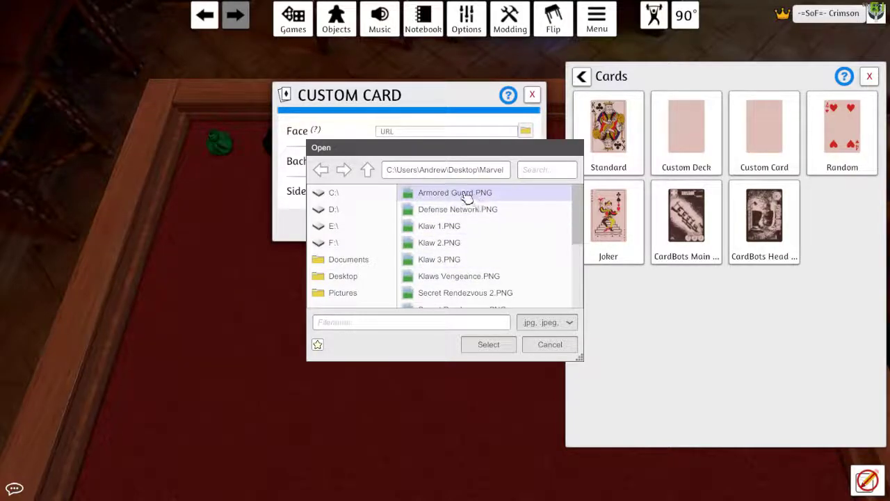
click(468, 198)
click(488, 345)
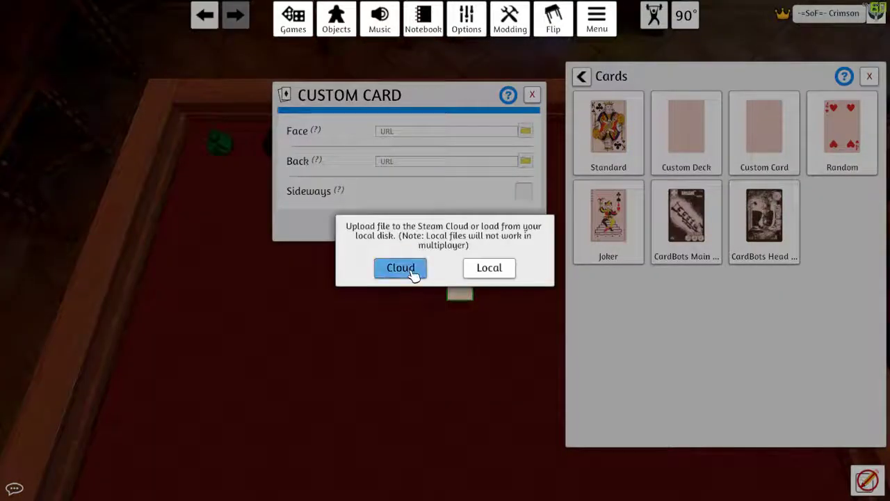
click(413, 273)
click(417, 280)
Set yellow back.png as the Cloud-uploaded back, import the card, and move it left
click(525, 161)
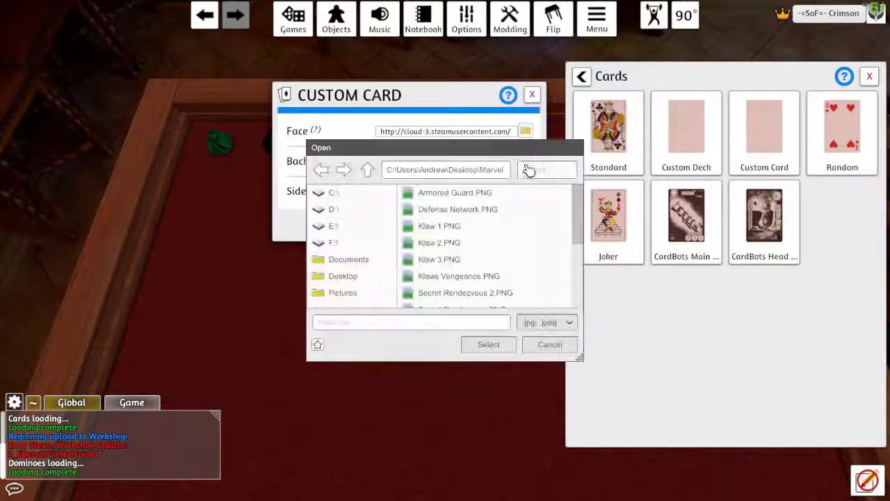
drag(582, 233, 582, 304)
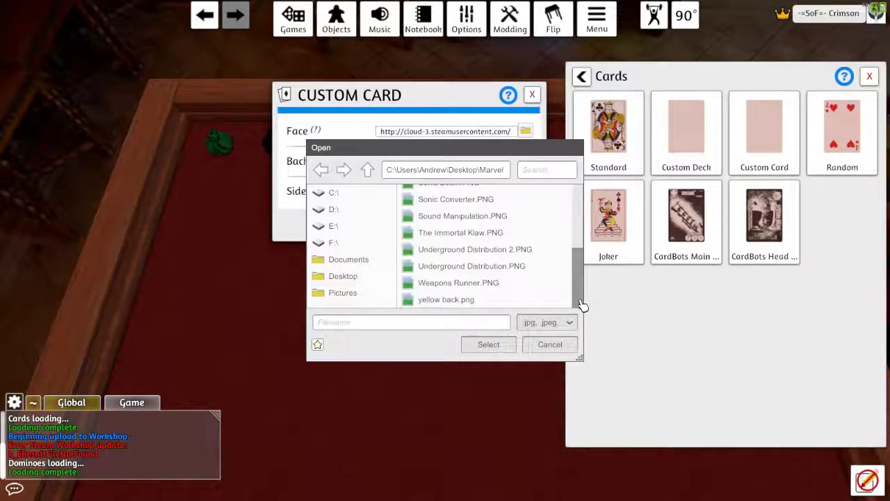
click(471, 301)
click(491, 345)
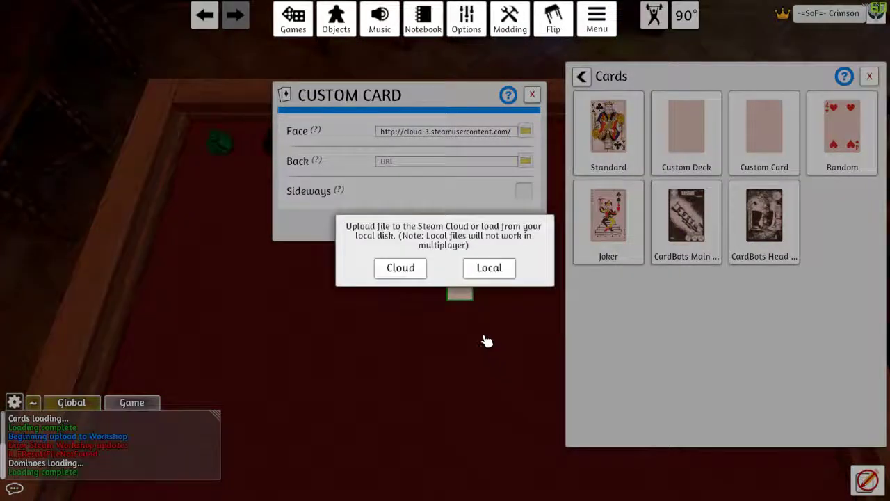
click(398, 270)
click(398, 282)
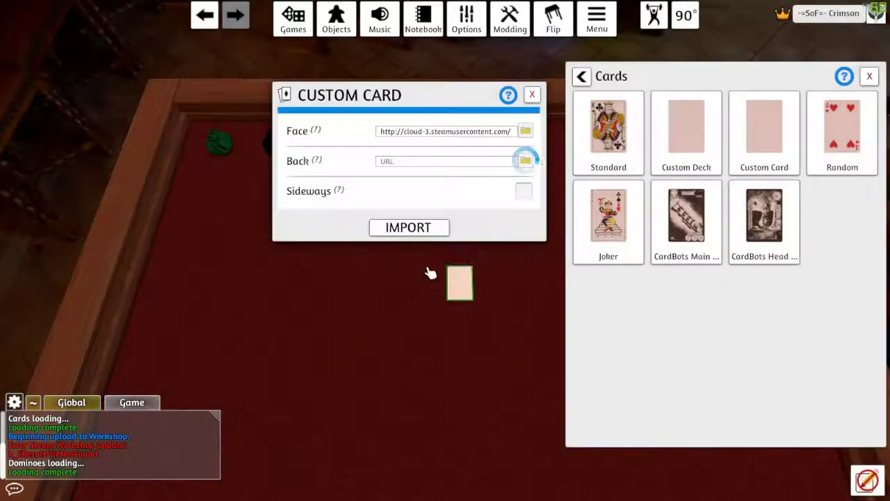
click(437, 228)
drag(459, 275, 318, 243)
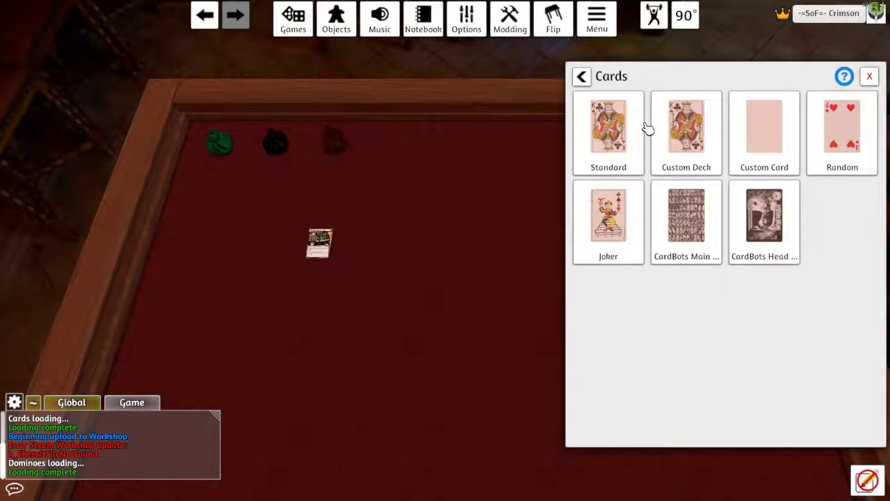
Start a second Custom Card and browse local files for its face image
click(765, 150)
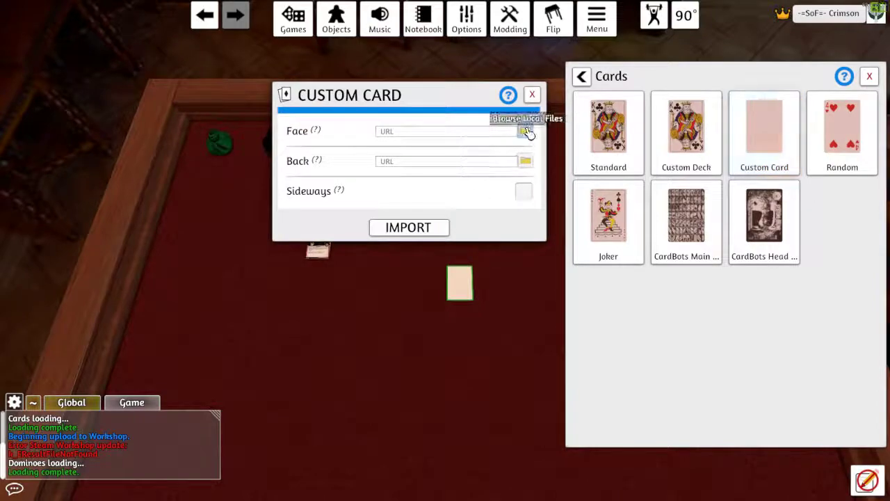
click(525, 132)
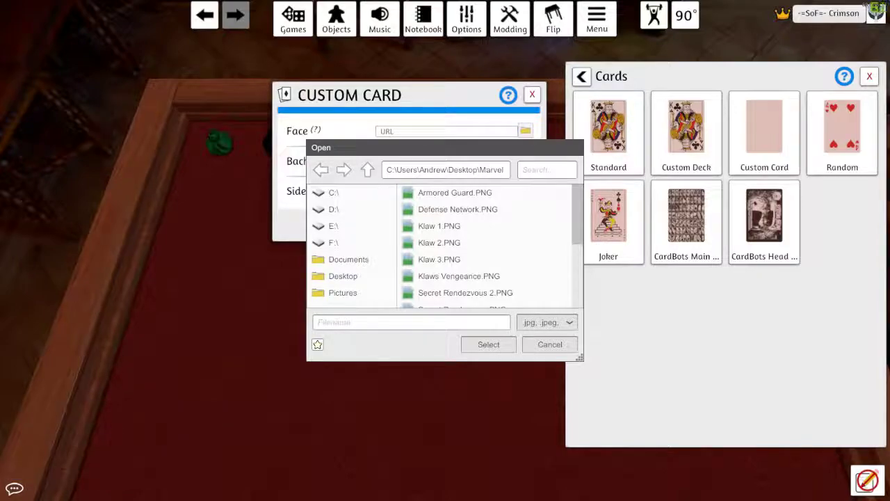
Switch to the Klaw card folder in File Explorer and select Defense Network.PNG
key(alt+Tab)
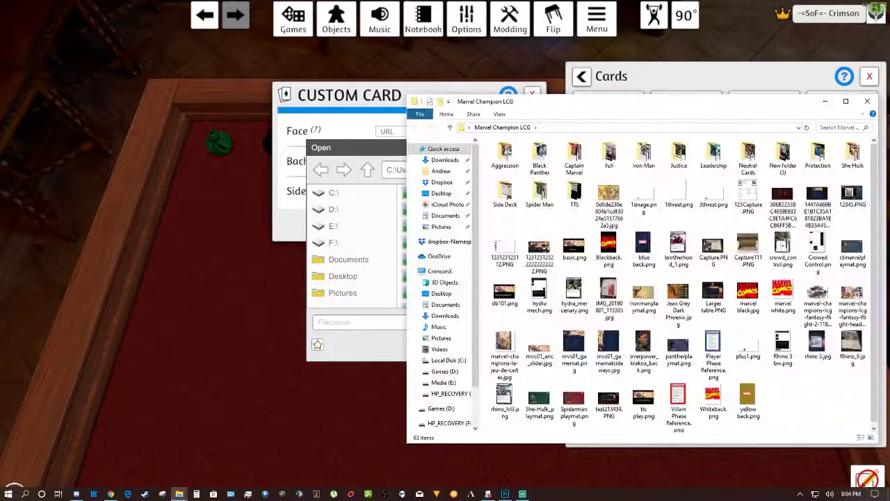
key(alt+Tab)
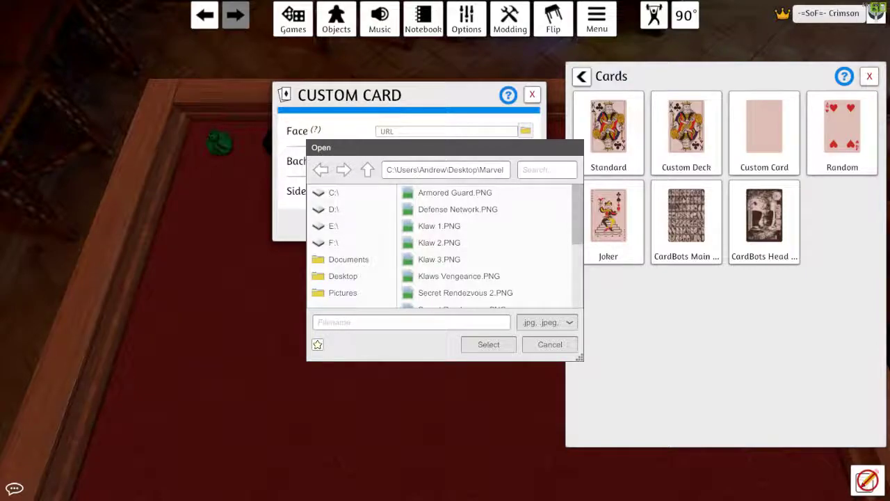
key(alt+Tab)
drag(690, 95, 561, 95)
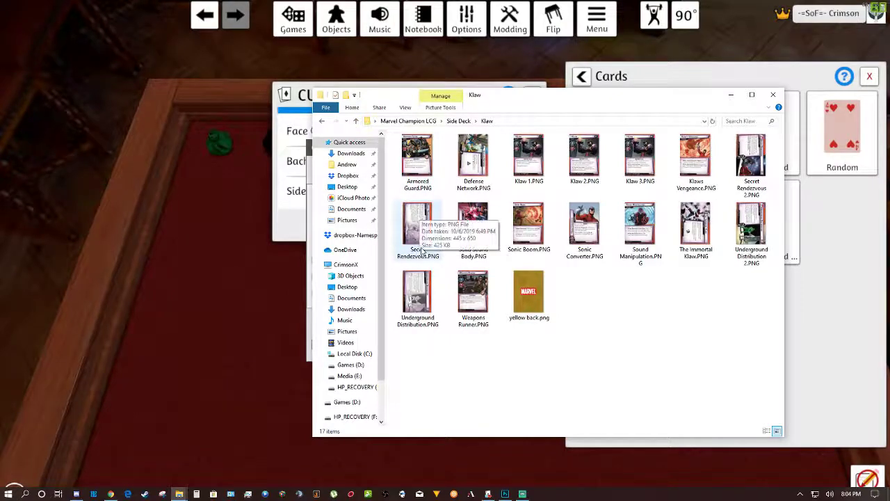
click(475, 161)
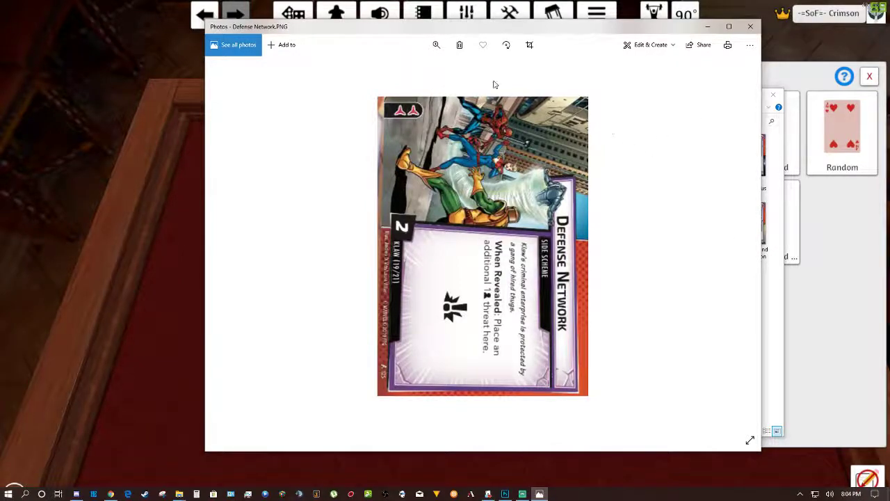
Rotate the Defense Network image through a full turn, then view Secret Rendezvous.PNG and close Photos
click(507, 46)
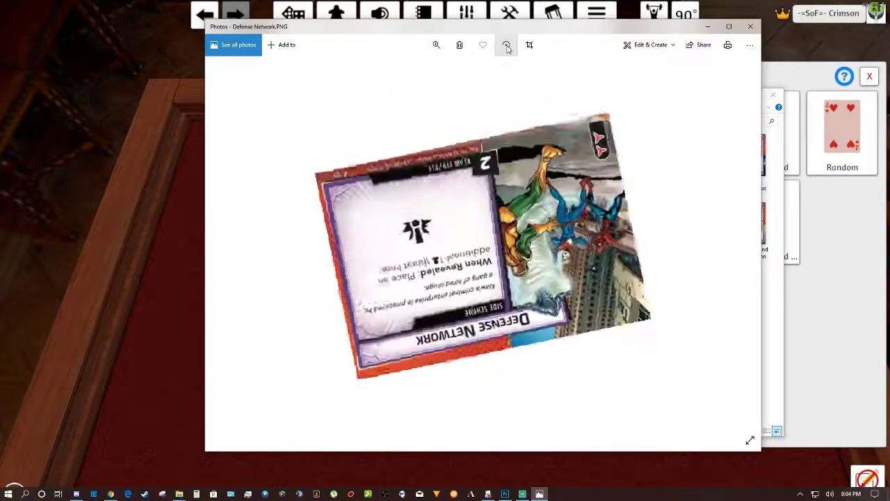
click(506, 45)
click(507, 46)
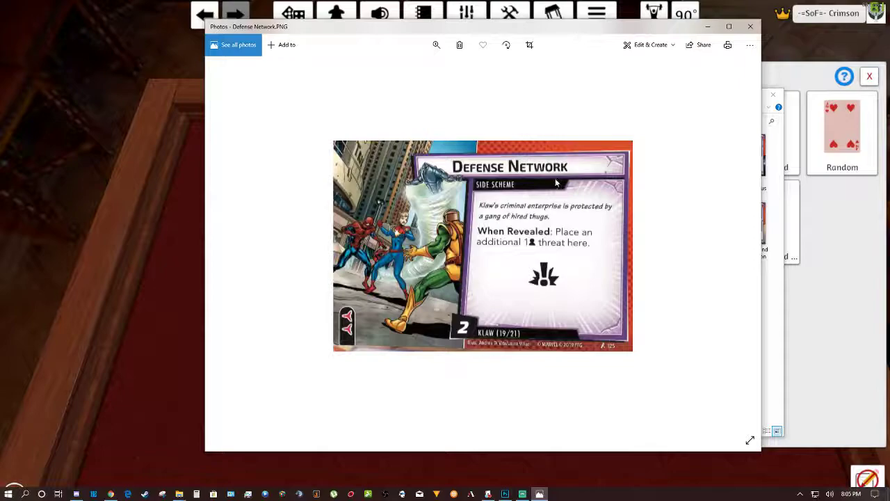
click(507, 46)
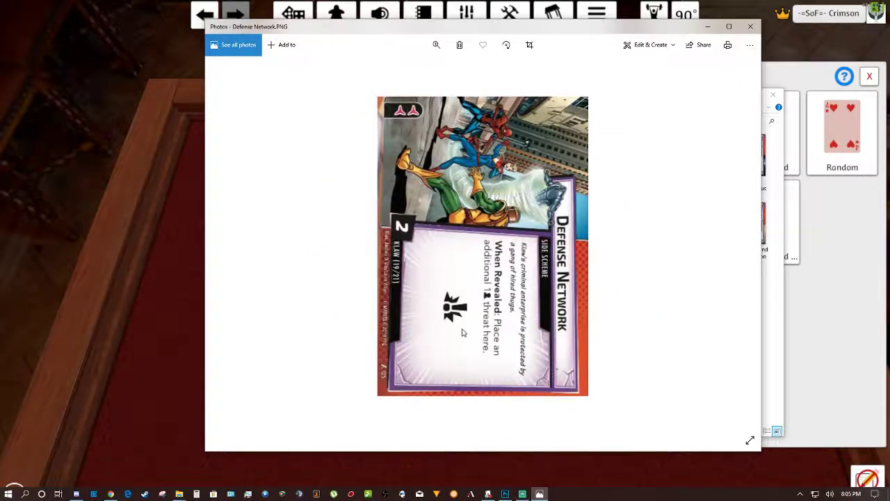
click(750, 26)
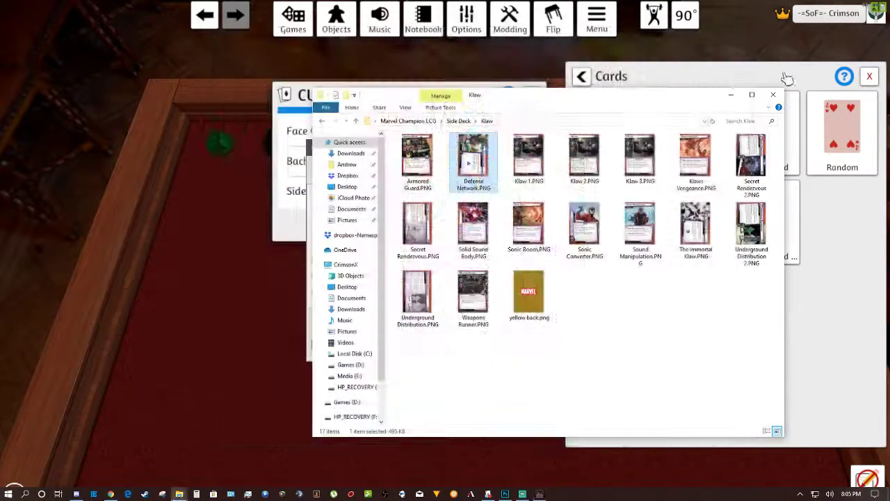
double_click(418, 224)
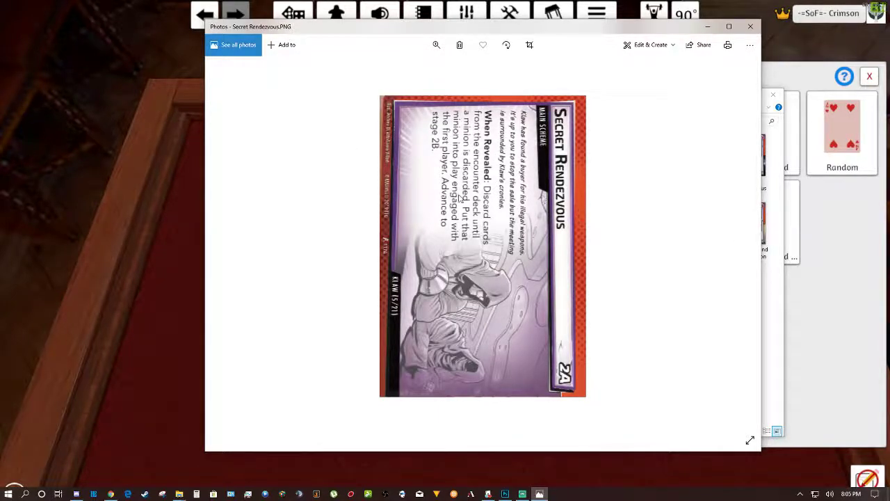
click(751, 27)
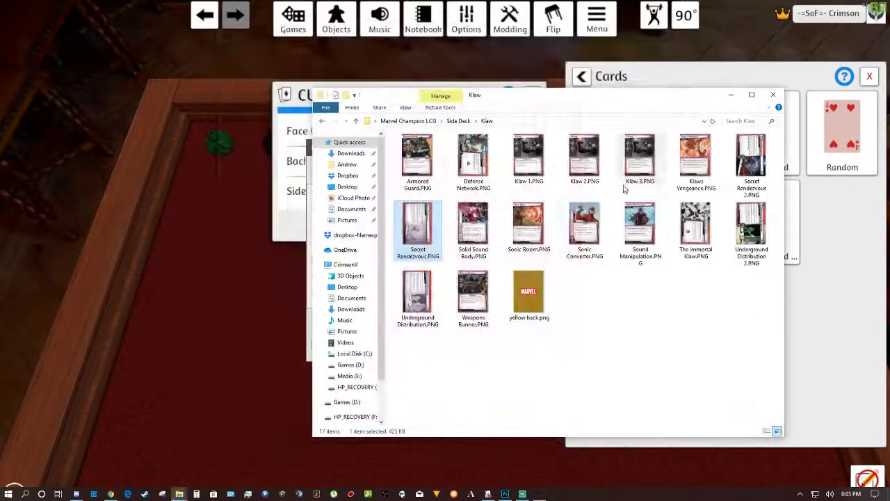
Rotate Defense Network.PNG three quarter turns in Photos and save it over Defense Network.png
right_click(476, 160)
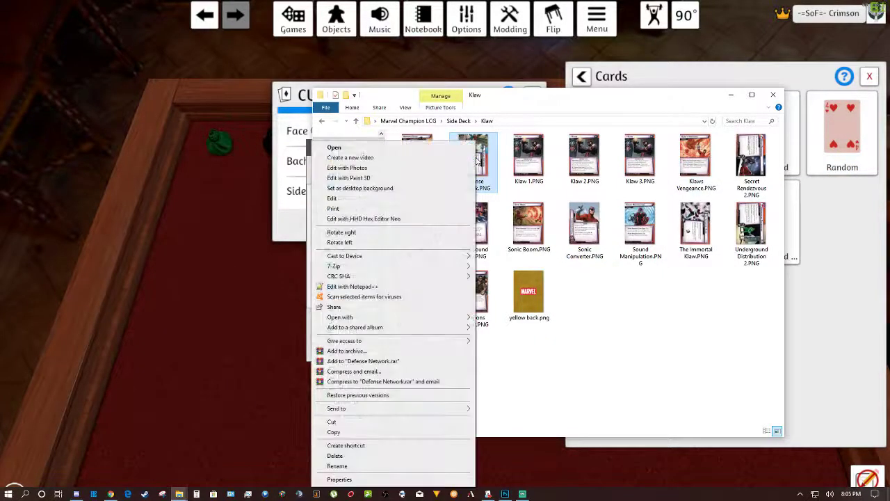
click(430, 166)
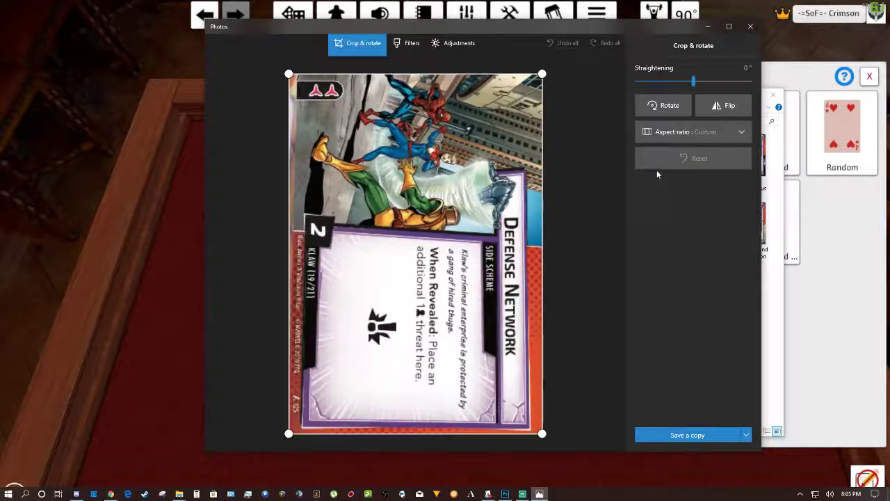
click(664, 106)
click(664, 106)
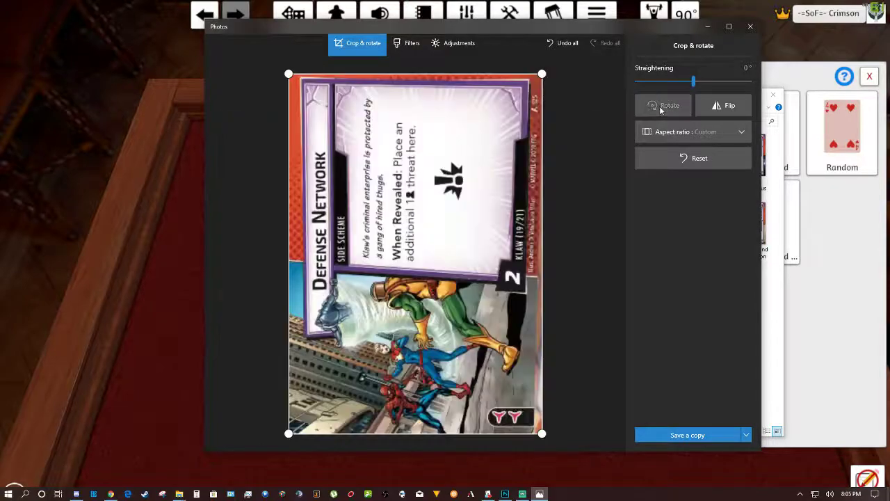
click(664, 106)
click(680, 435)
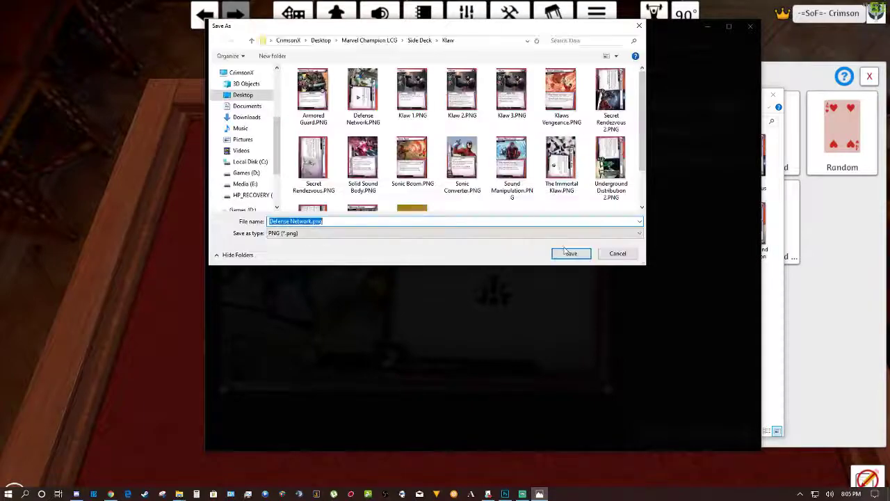
click(567, 253)
click(464, 248)
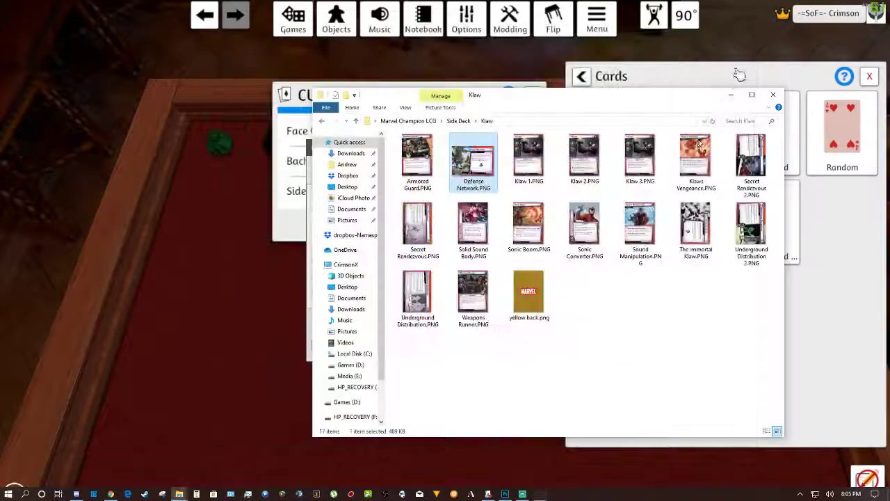
Set Secret Rendezvous 2.PNG as the card face and upload it to the Cloud
click(751, 28)
drag(557, 107, 889, 94)
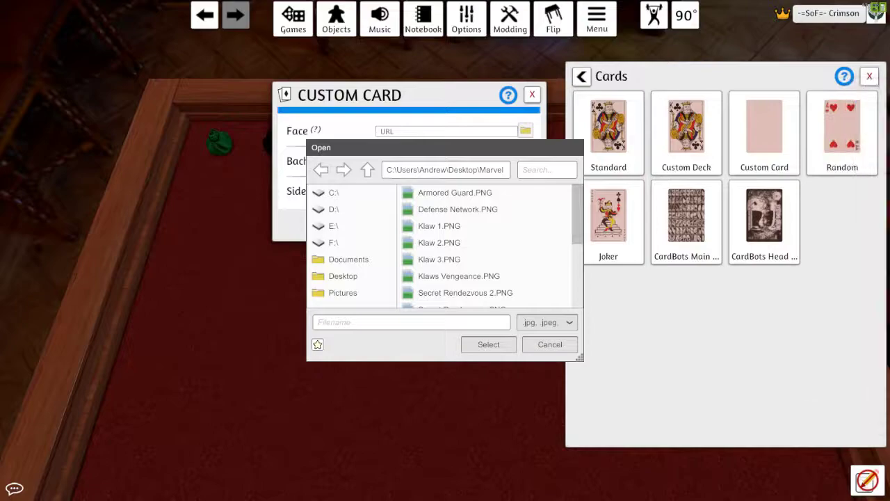
click(451, 210)
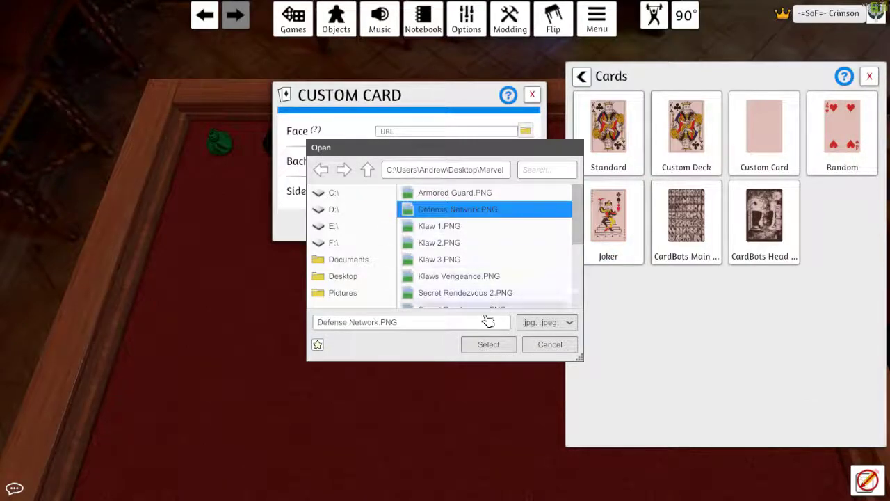
click(472, 295)
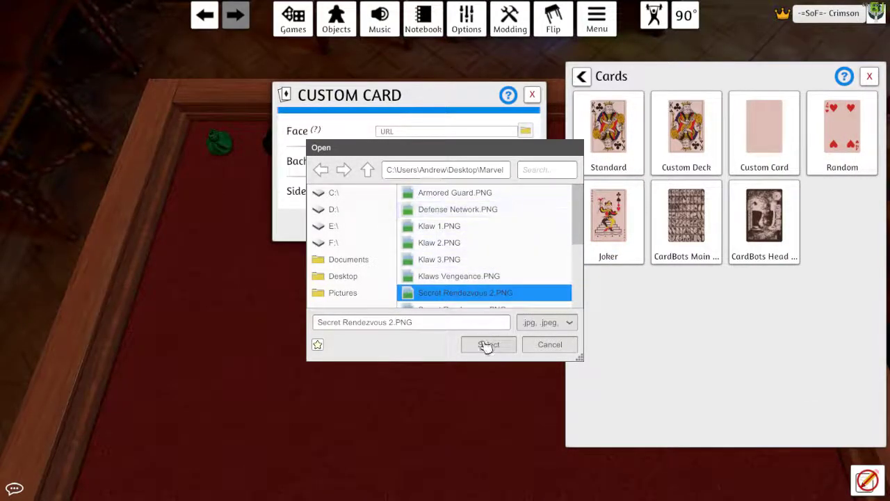
click(488, 344)
click(413, 271)
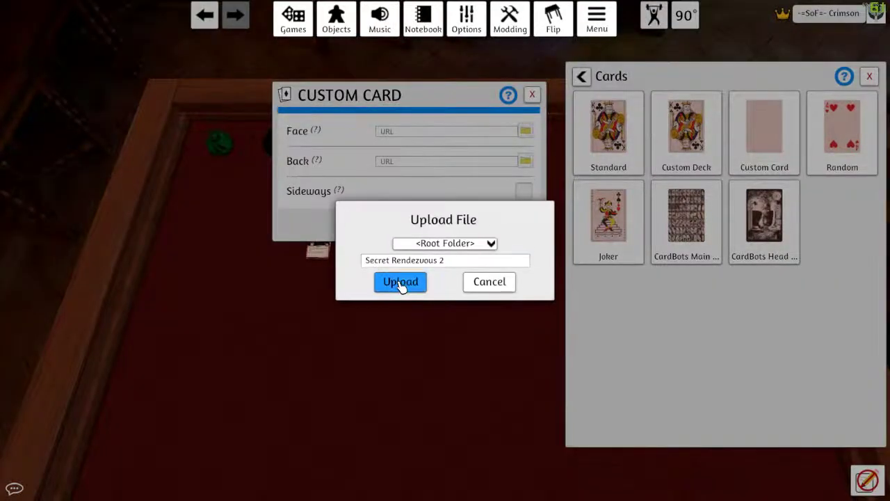
click(397, 280)
Set yellow back.png as the card back and upload it to the Cloud
click(525, 160)
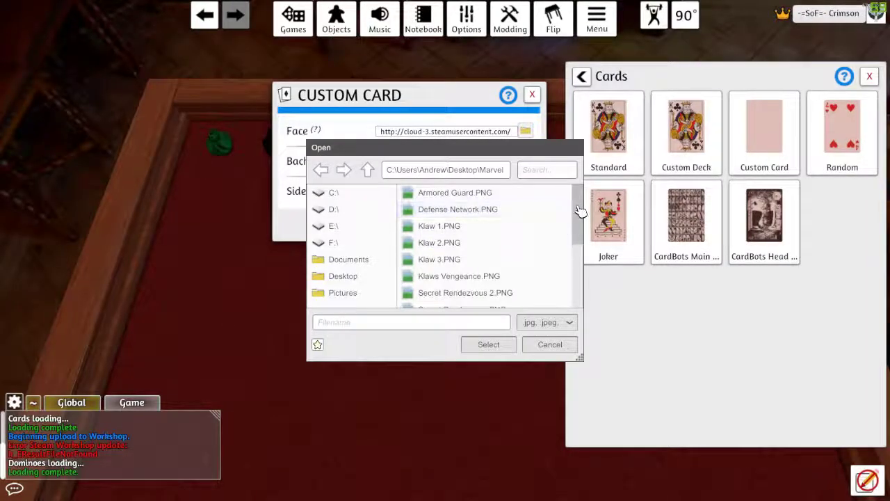
drag(579, 213, 580, 283)
click(459, 302)
click(487, 344)
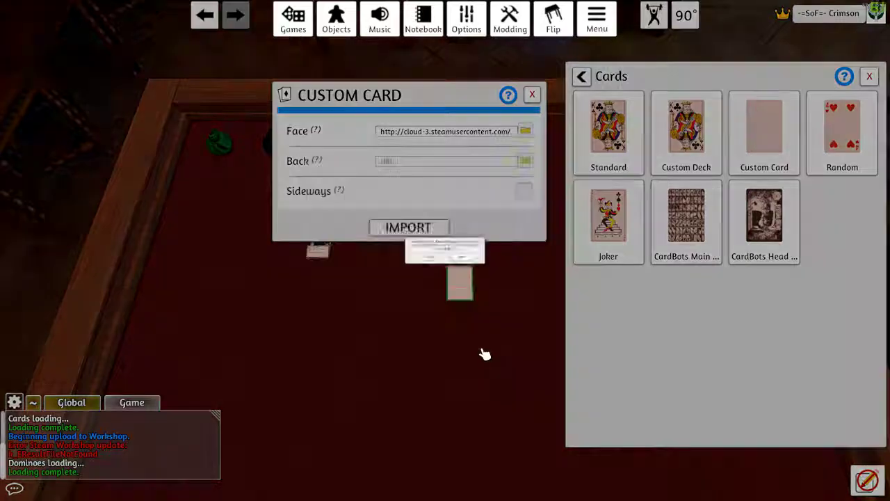
click(409, 275)
click(399, 280)
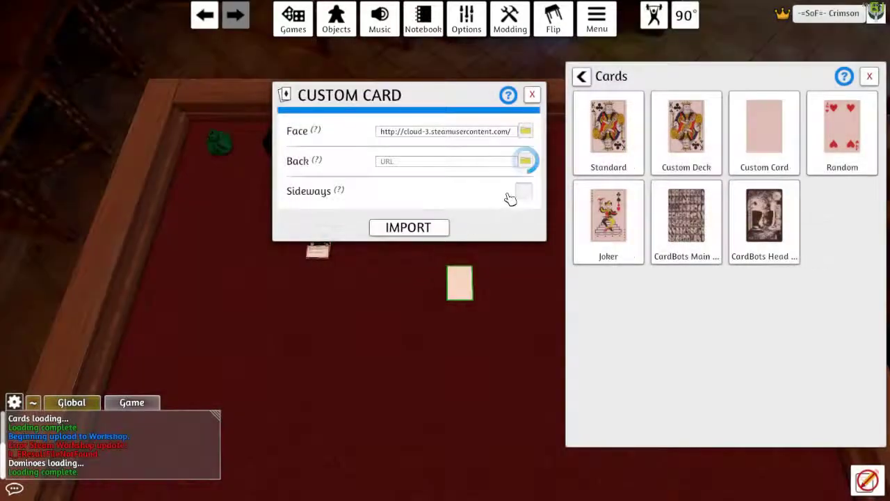
Import the card as sideways, place it below the other card, and start another Custom Card
click(524, 194)
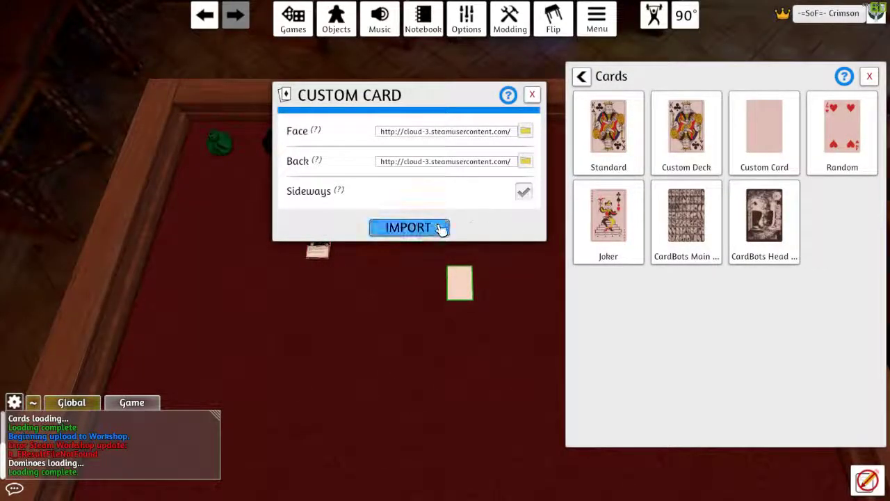
click(443, 227)
drag(462, 286, 449, 265)
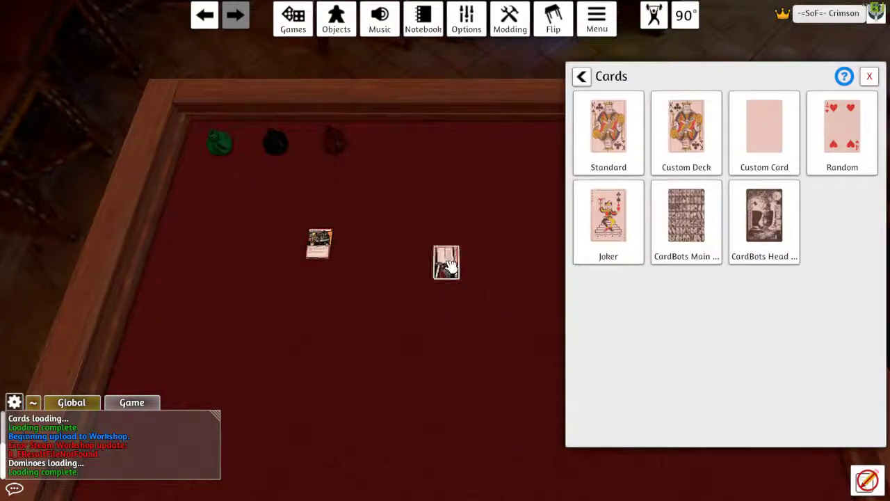
key(alt)
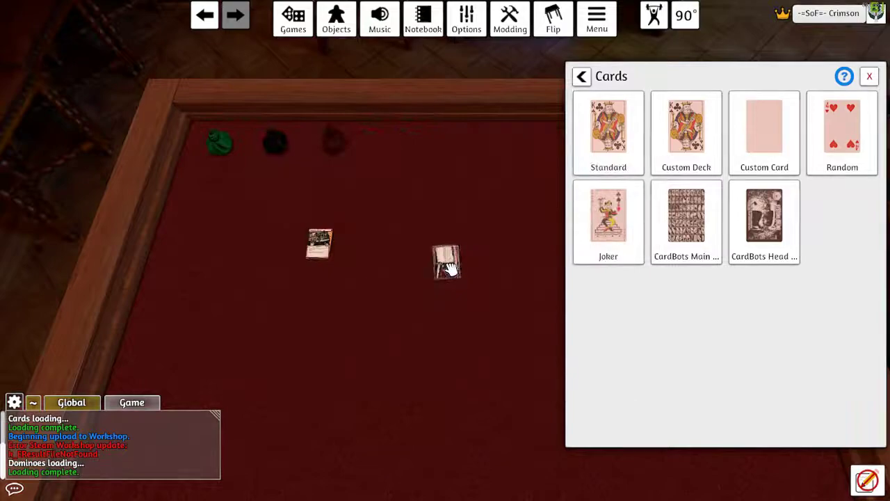
key(alt)
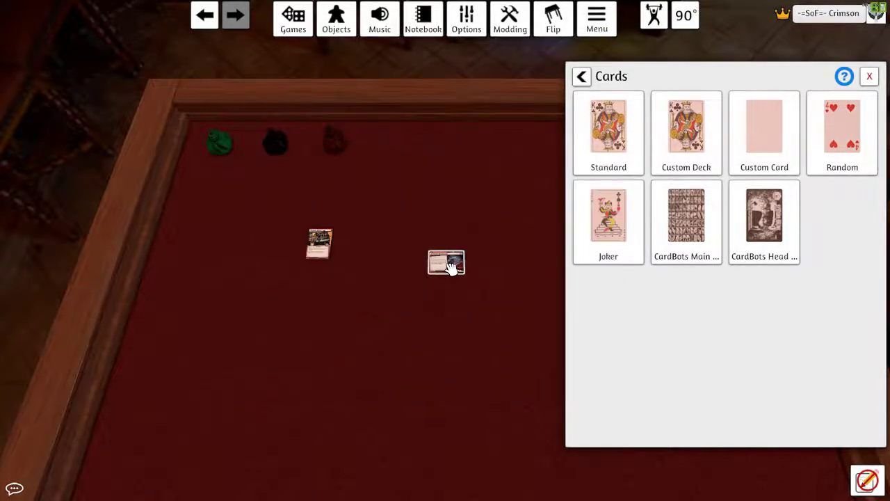
key(alt)
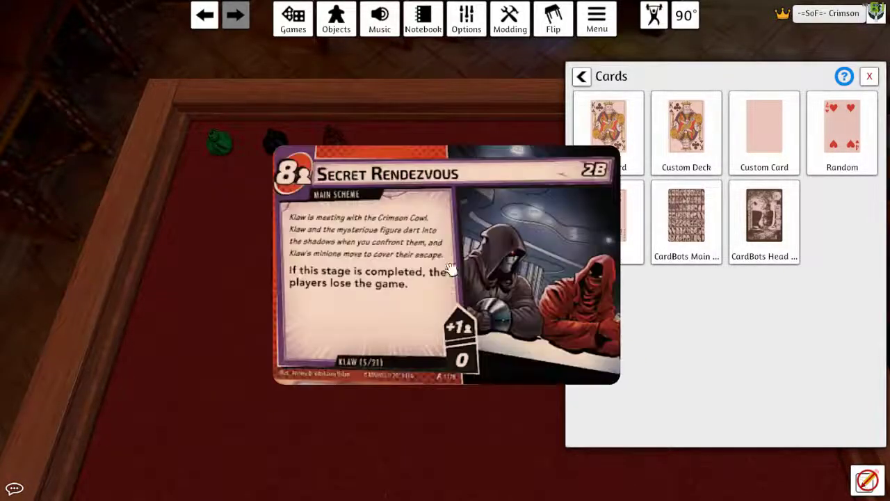
key(alt)
drag(451, 263, 331, 297)
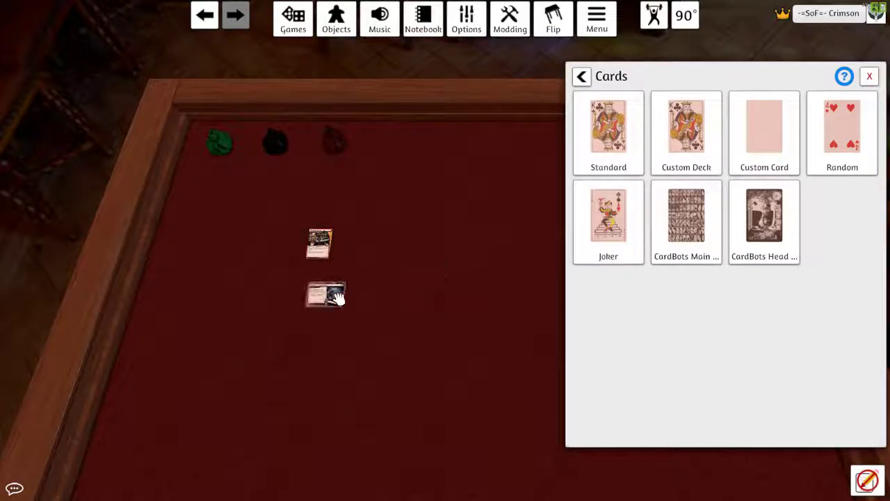
click(764, 132)
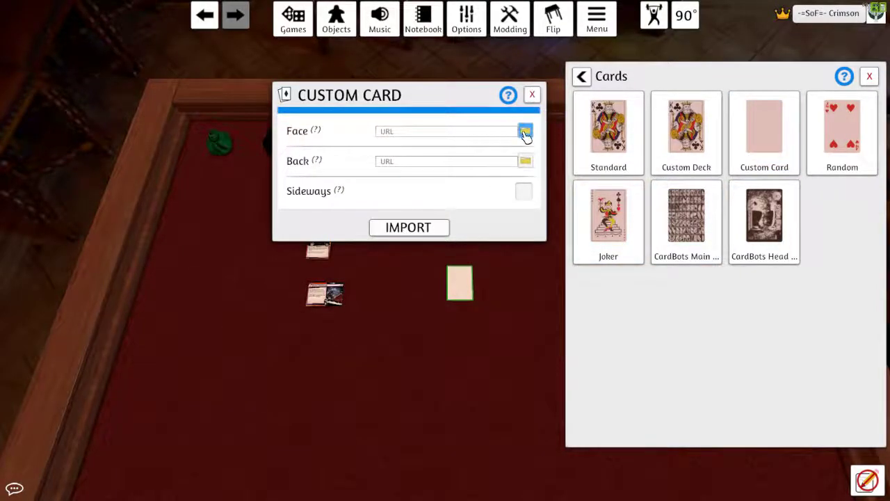
Set Defense Network.PNG as the card face and upload it to the Cloud
click(526, 131)
click(471, 210)
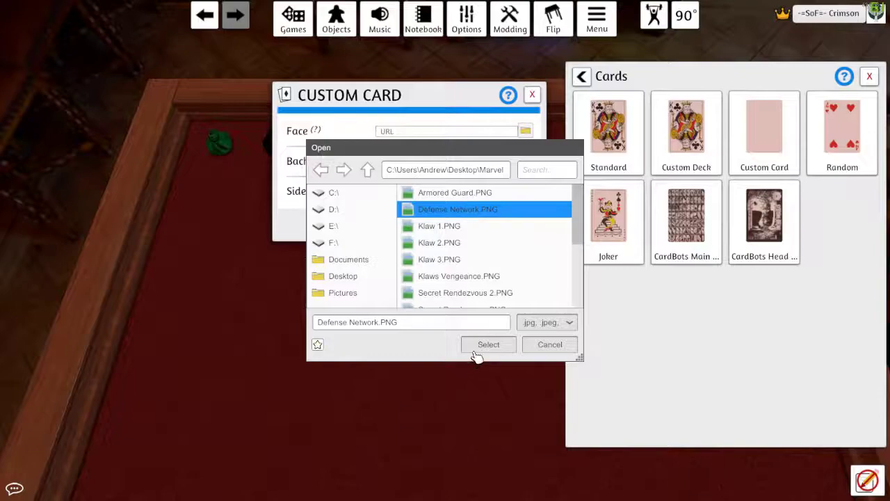
click(486, 345)
click(410, 267)
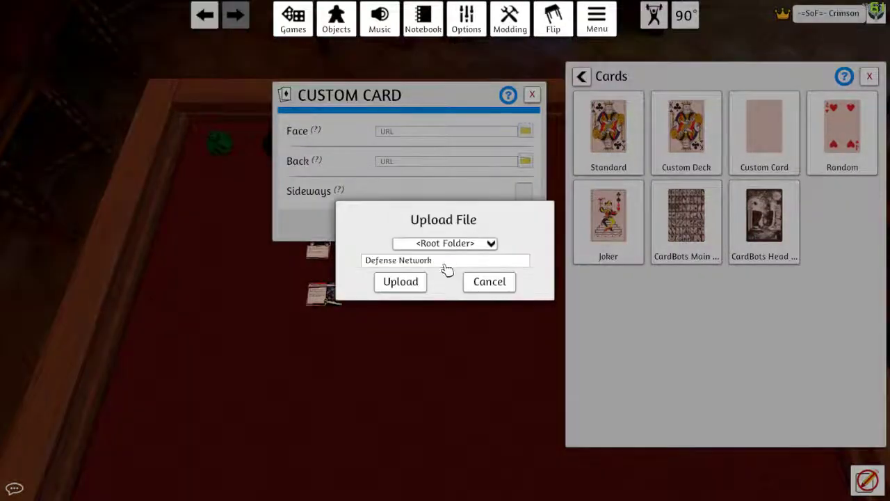
click(420, 285)
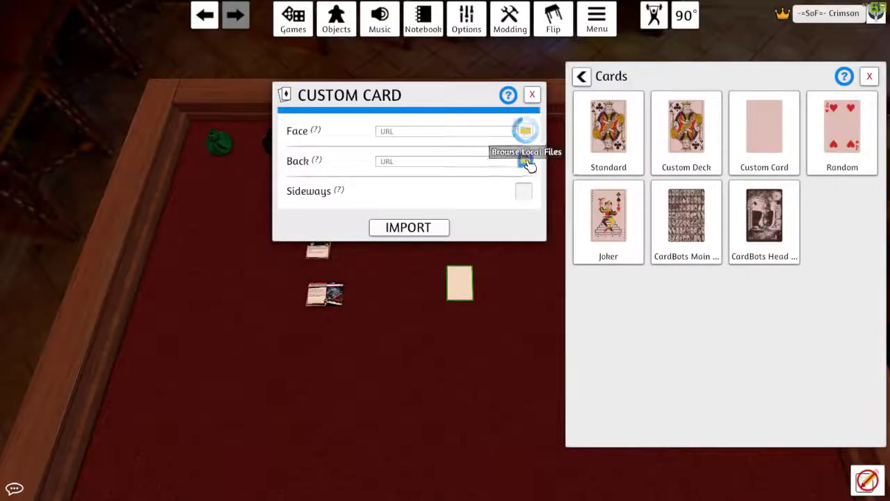
Give the card the yellow back.png back via the Cloud and import it
click(527, 161)
scroll(509, 285, down, 2)
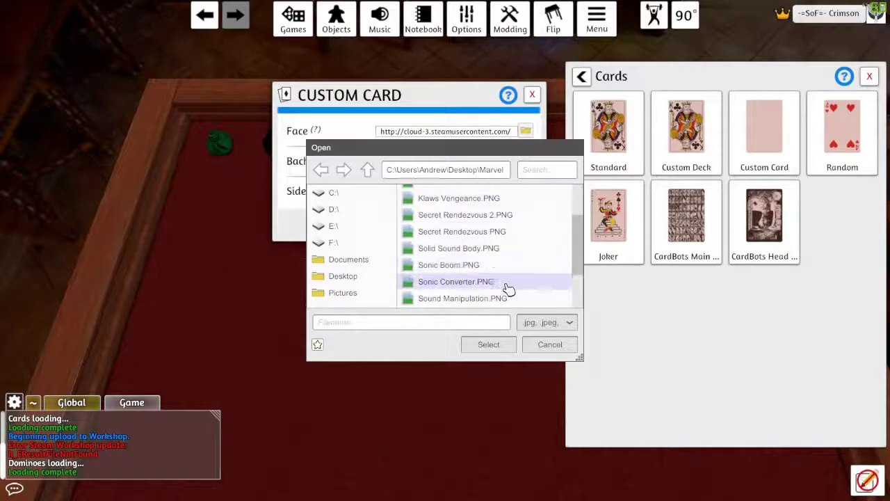
scroll(507, 291, down, 3)
click(483, 300)
click(488, 345)
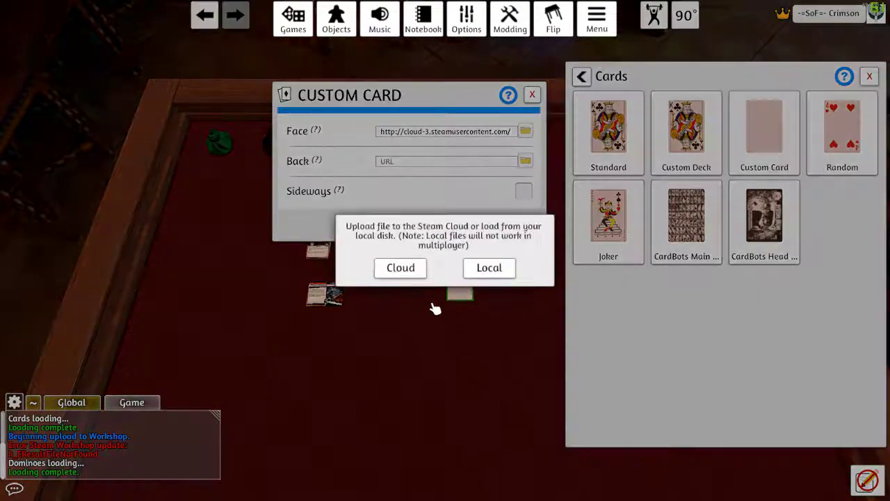
click(410, 274)
click(408, 282)
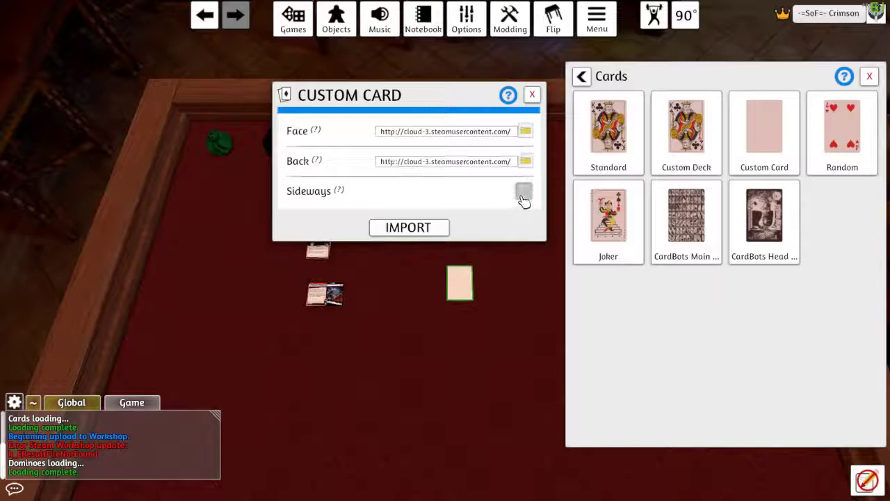
click(430, 232)
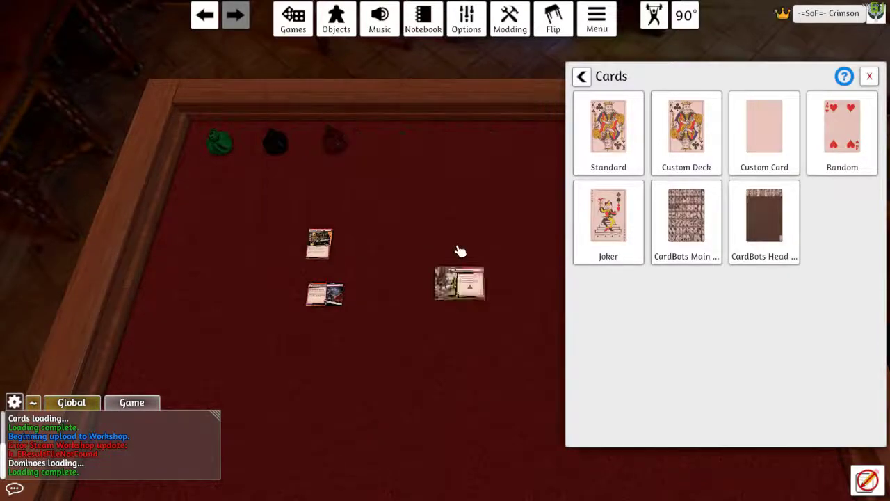
Re-import the Defense Network card as sideways and move it beside the other cards
key(alt)
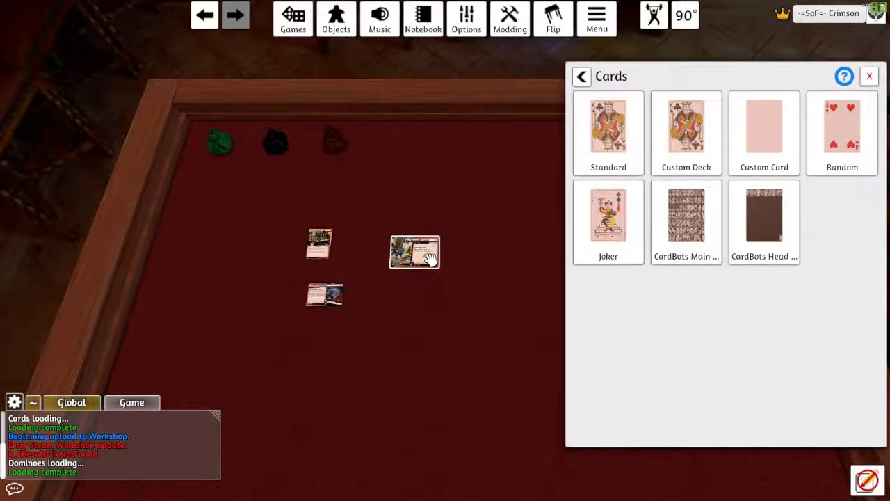
right_click(430, 259)
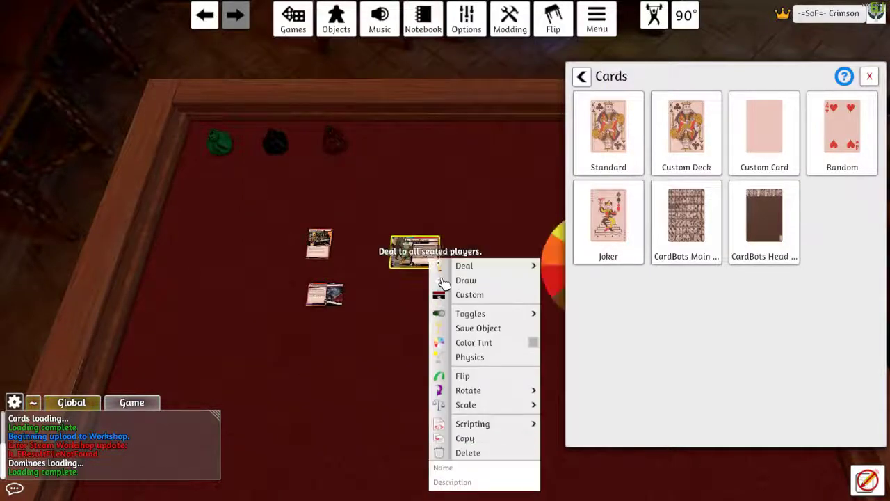
click(464, 297)
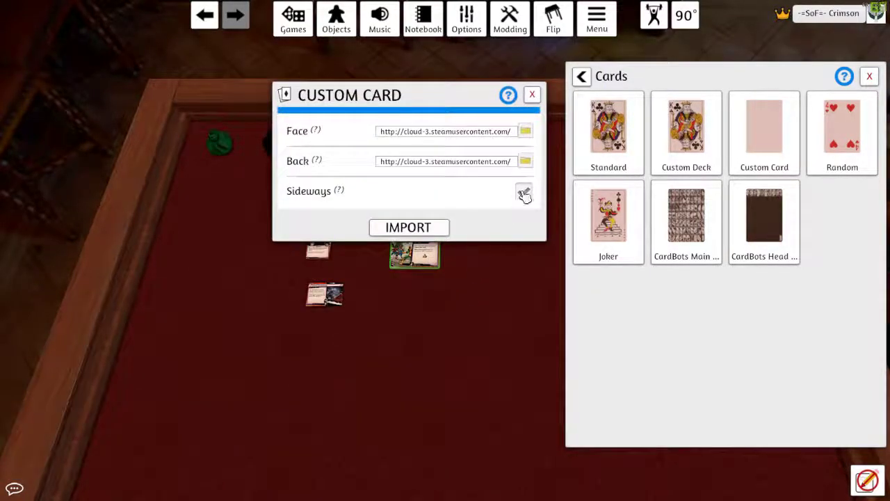
click(435, 228)
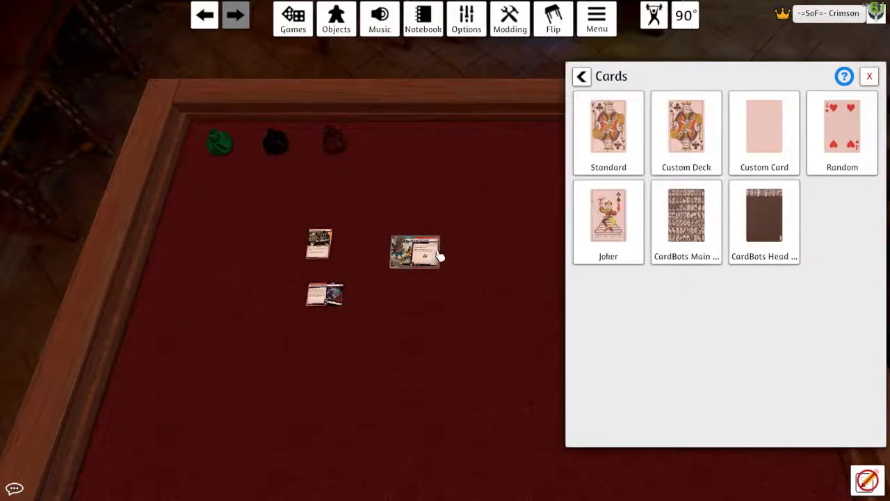
drag(437, 254, 391, 236)
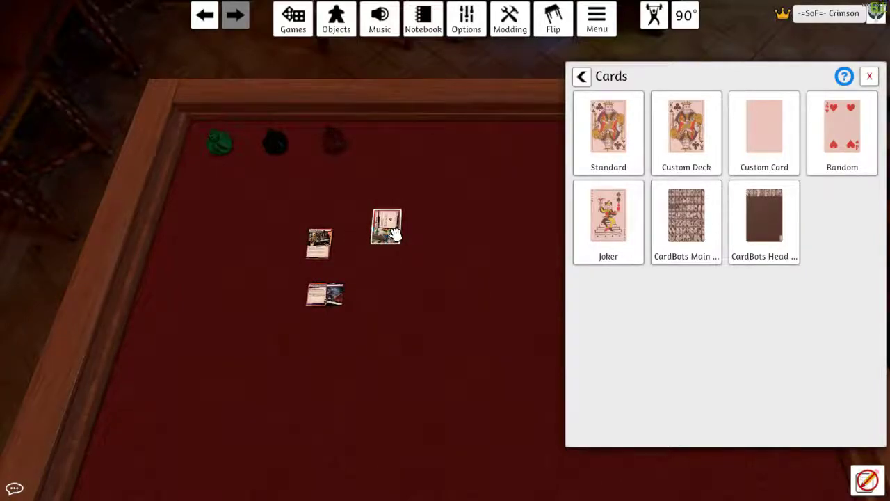
Delete the old card and start a new Custom Card with Defense Network.PNG uploaded as its face
key(Delete)
click(741, 143)
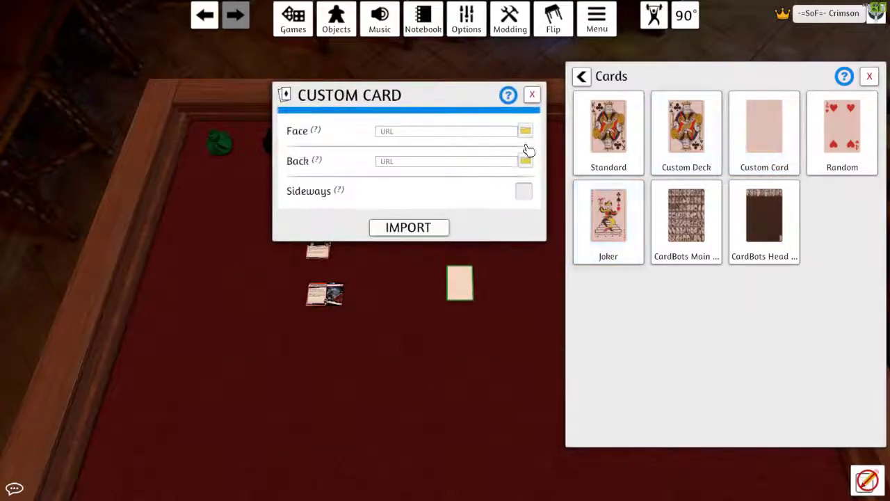
click(525, 131)
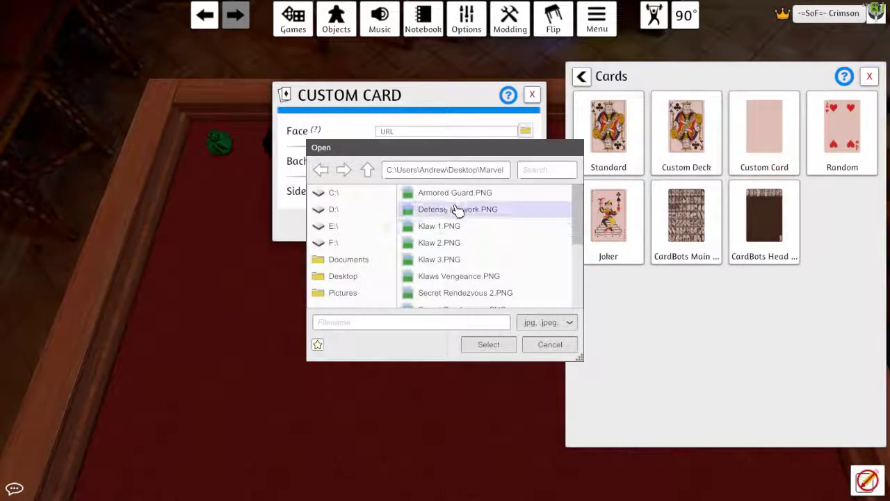
click(457, 210)
click(488, 344)
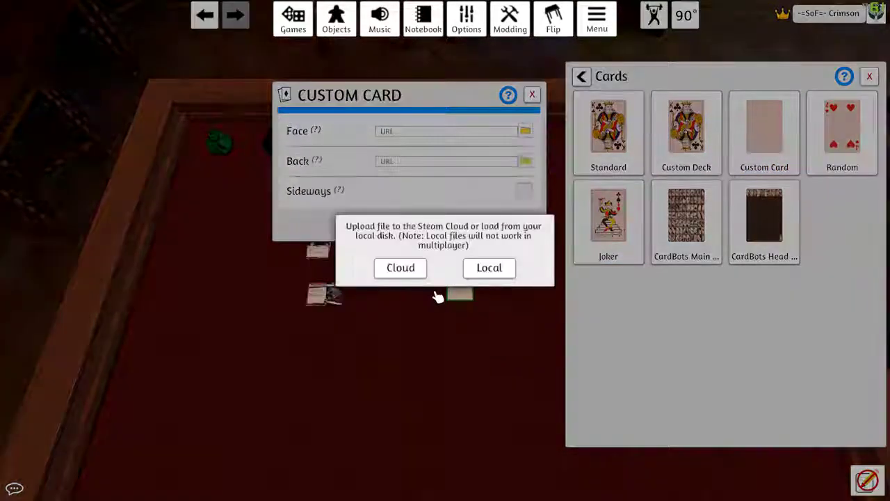
click(412, 268)
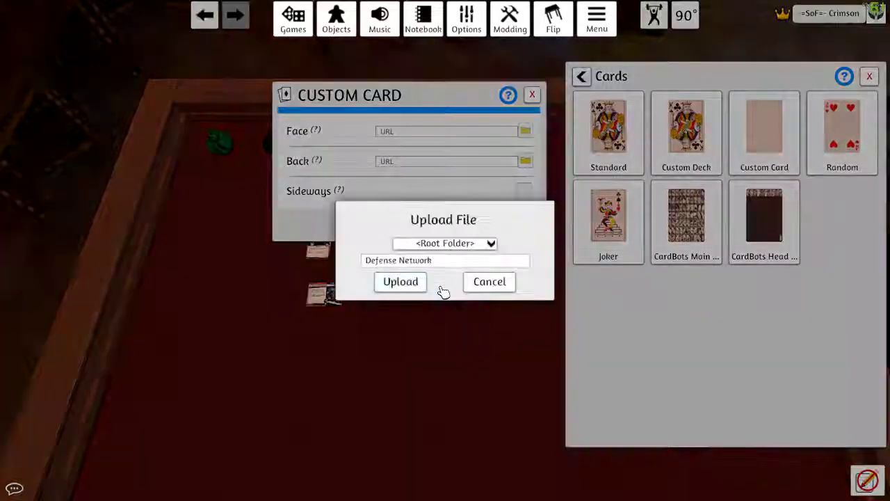
click(401, 282)
Upload yellow back.png to the Cloud as the back and import the card
click(526, 161)
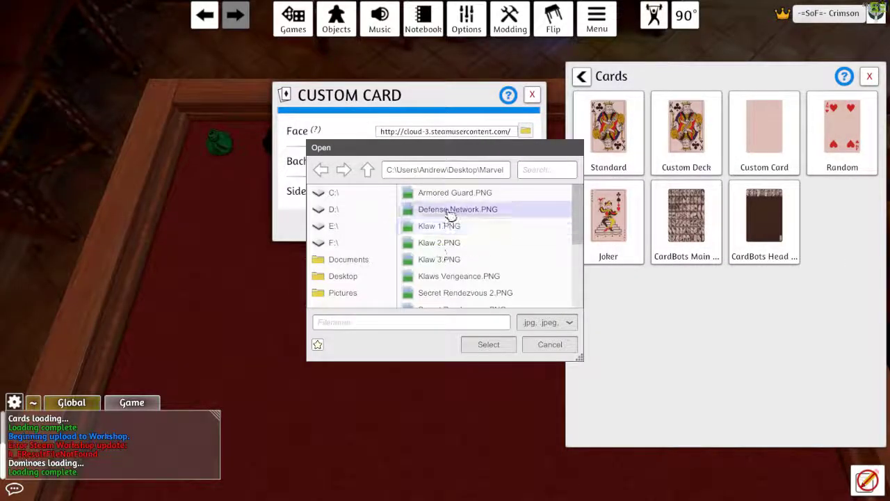
drag(578, 218, 577, 320)
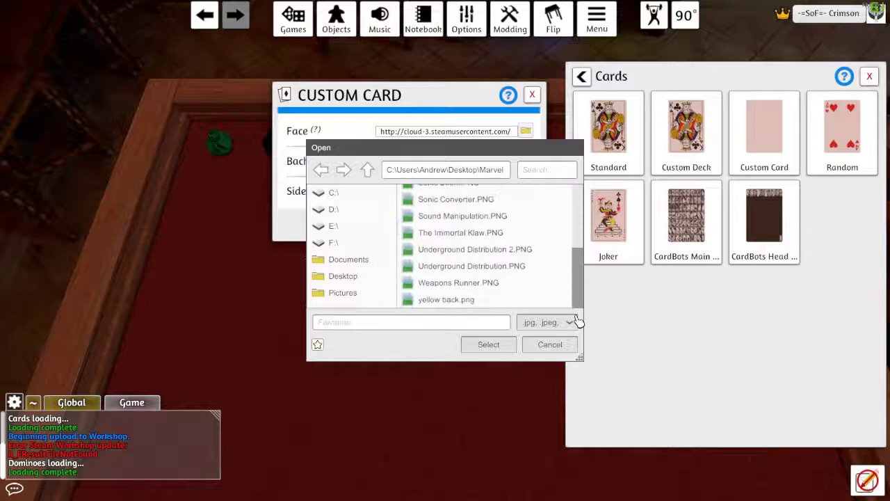
click(462, 300)
click(488, 345)
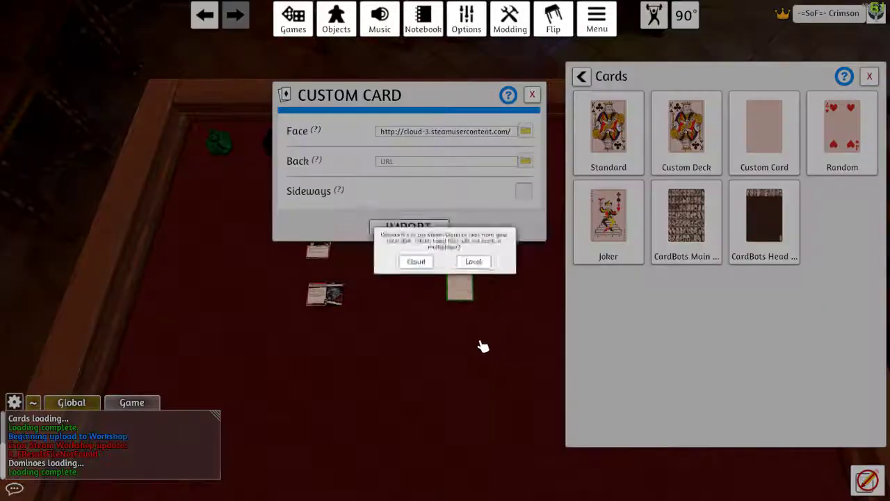
click(415, 277)
click(413, 283)
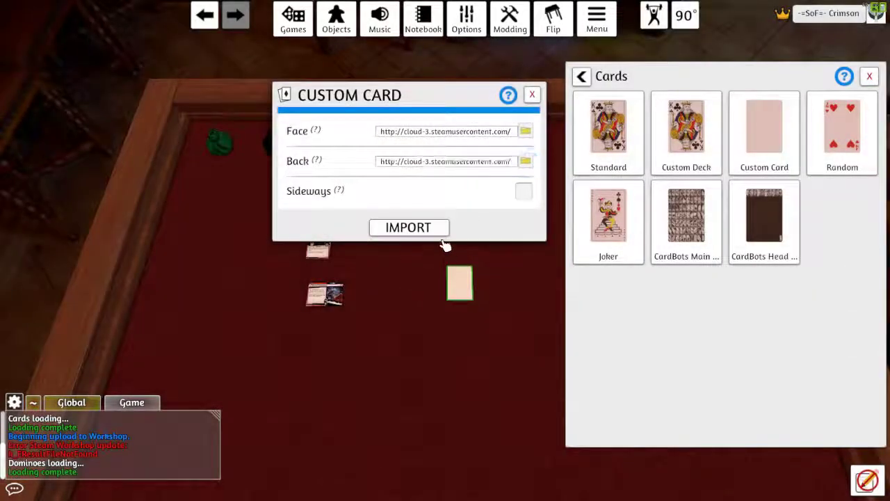
click(435, 229)
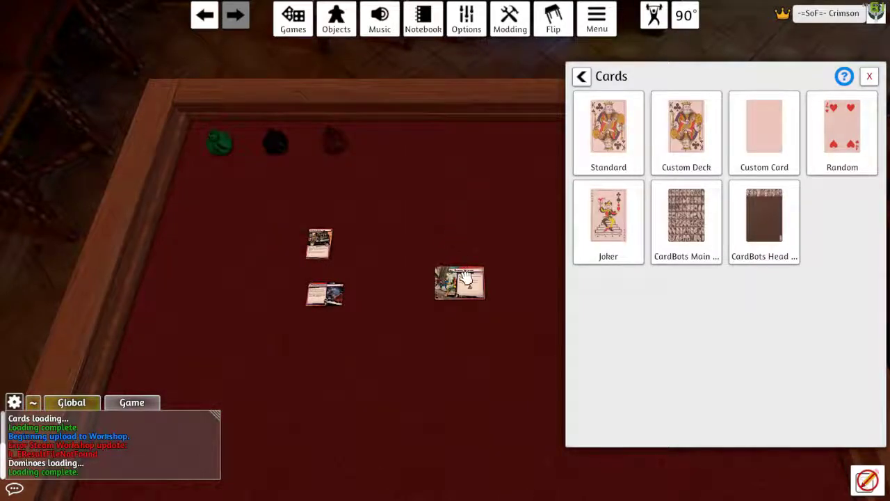
Flip the new card to check its back and face, then return to the Klaw image folder
key(f)
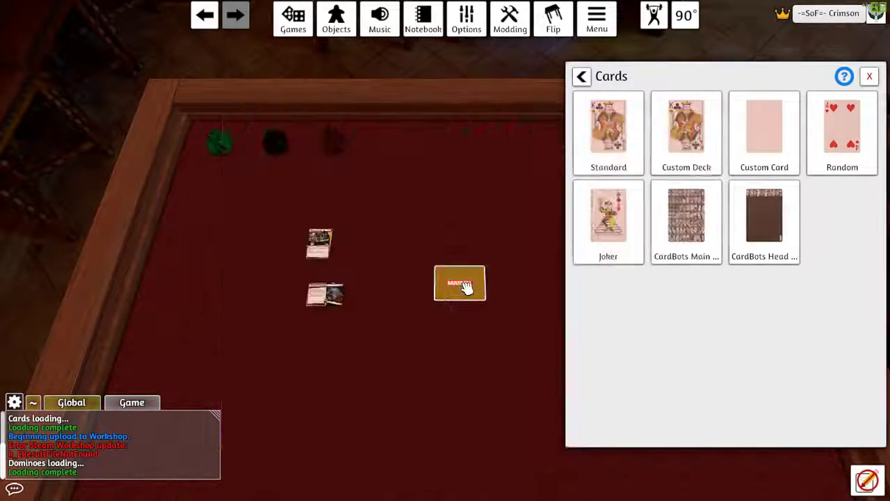
key(f)
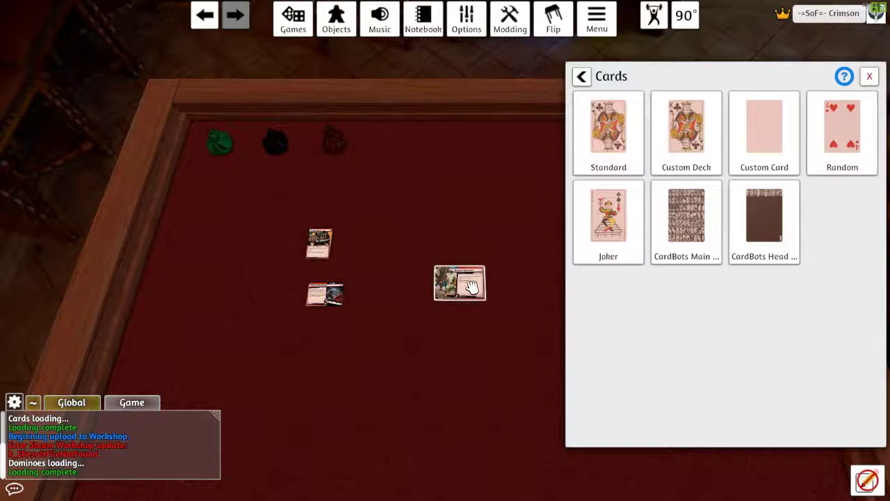
key(alt)
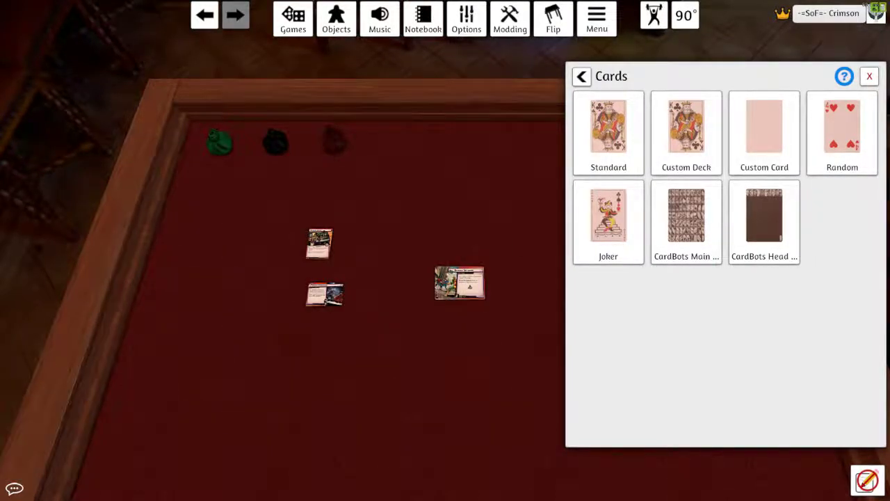
key(alt+Tab)
Rotate the Defense Network image 90° to portrait, save it over Defense Network.png, and close Photos
right_click(509, 154)
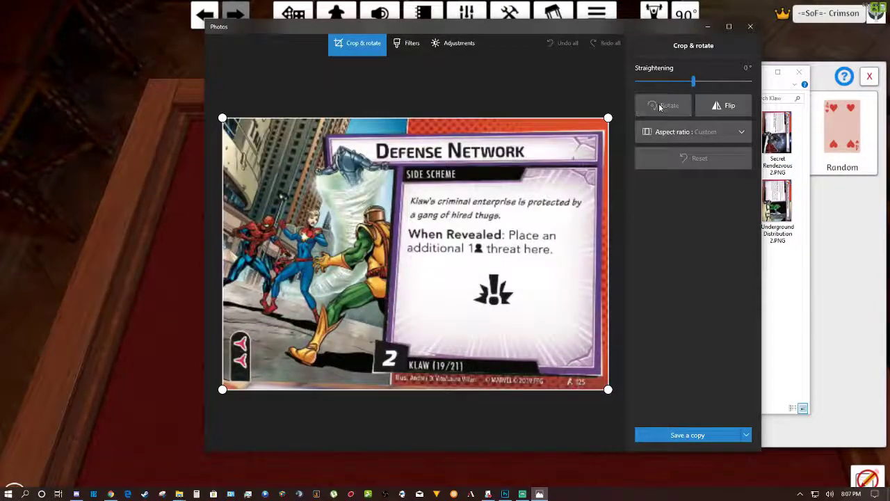
click(660, 105)
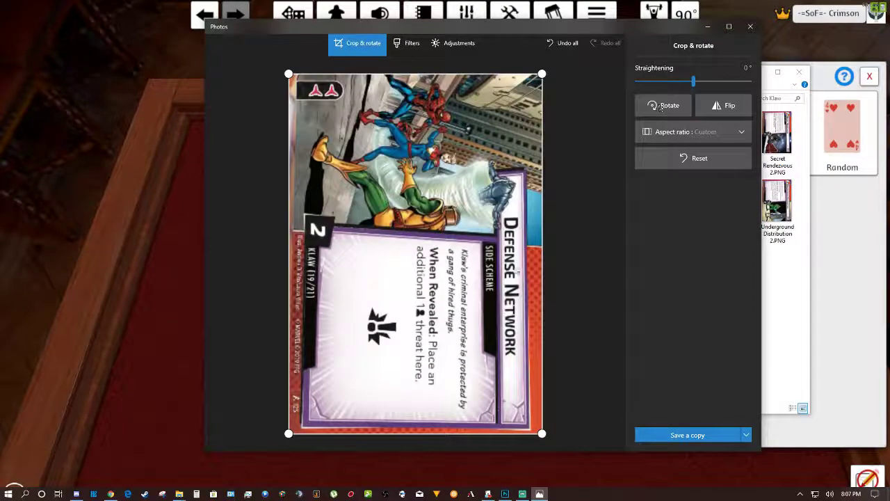
click(693, 433)
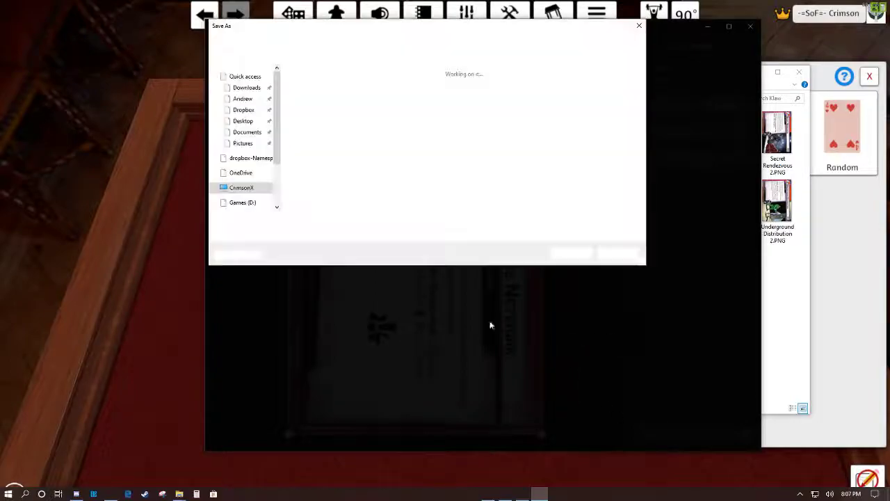
click(572, 255)
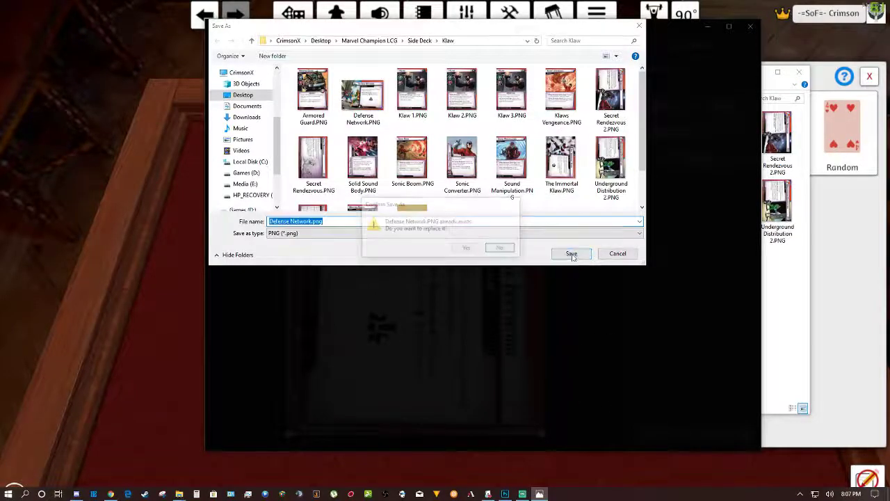
click(468, 248)
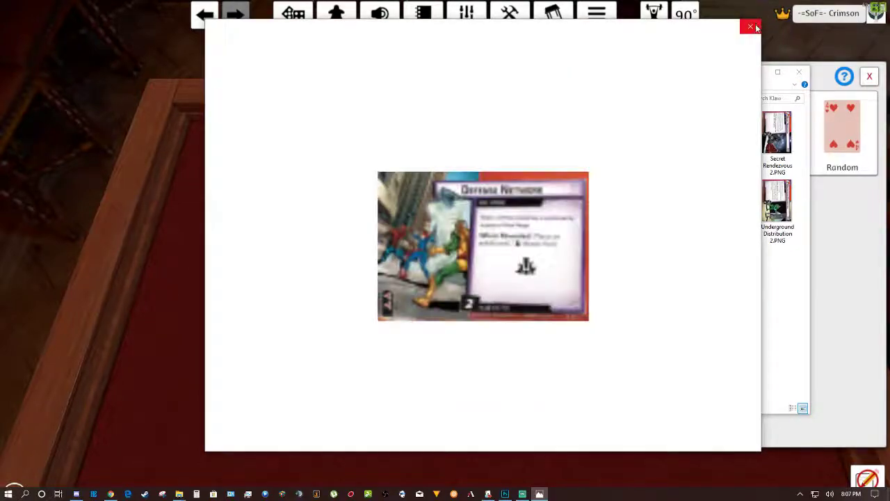
click(752, 26)
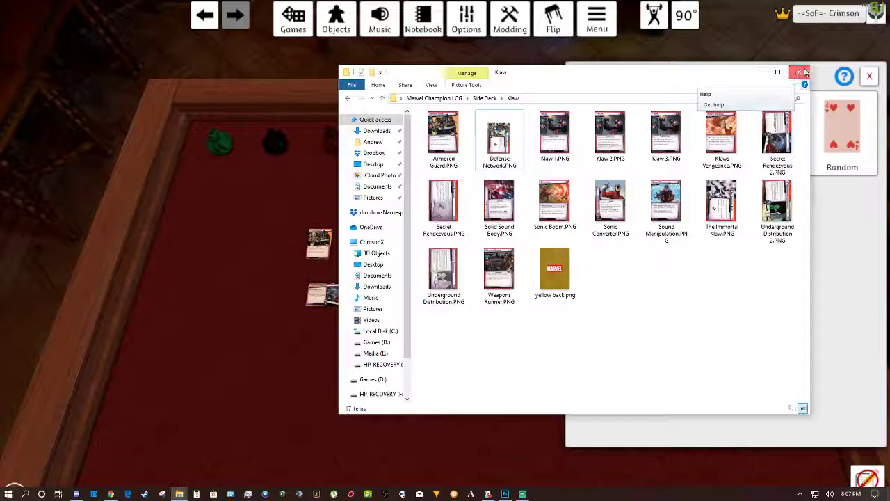
Close the Klaw image folder to get back to the Tabletop Simulator table
click(800, 73)
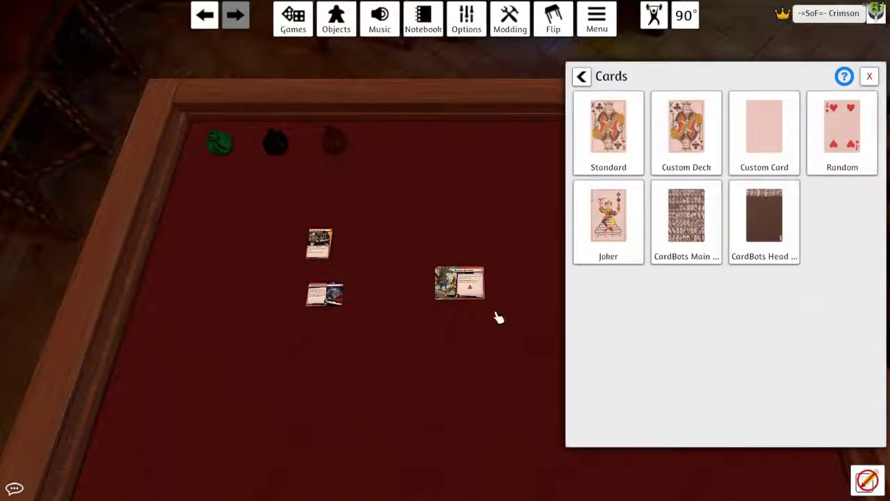